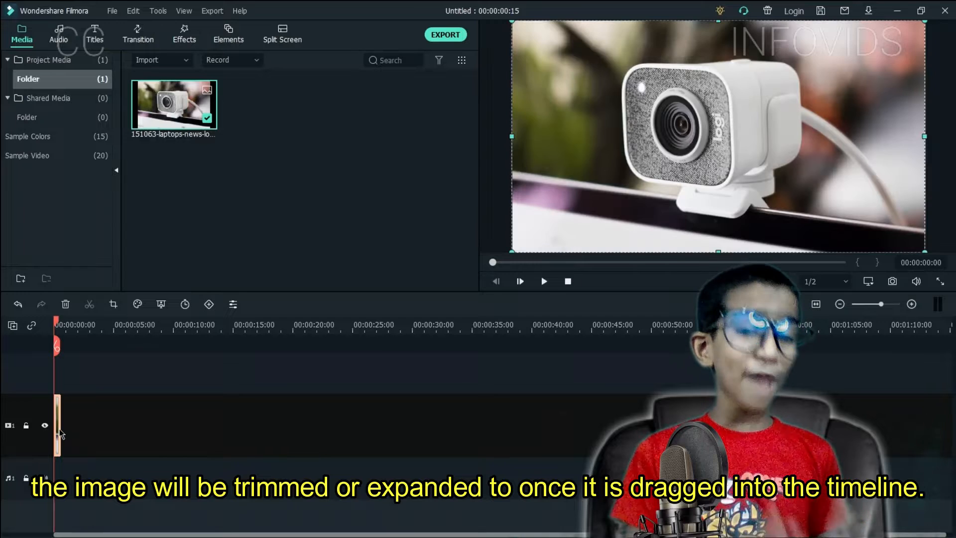
- Place the Curtains video directly after the webcam image on the video track, matching the project to 1280 x 720 30fps
click(60, 327)
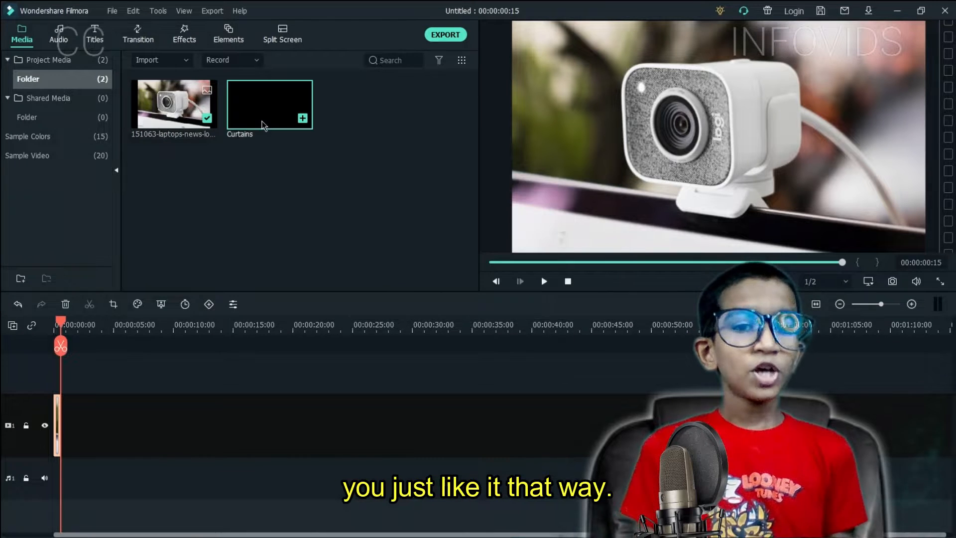
drag(269, 105, 65, 429)
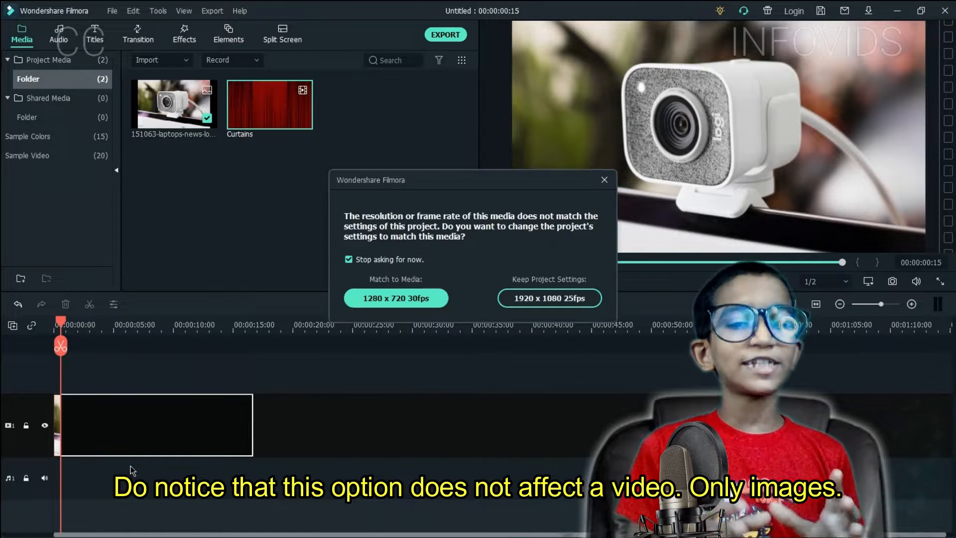
click(418, 299)
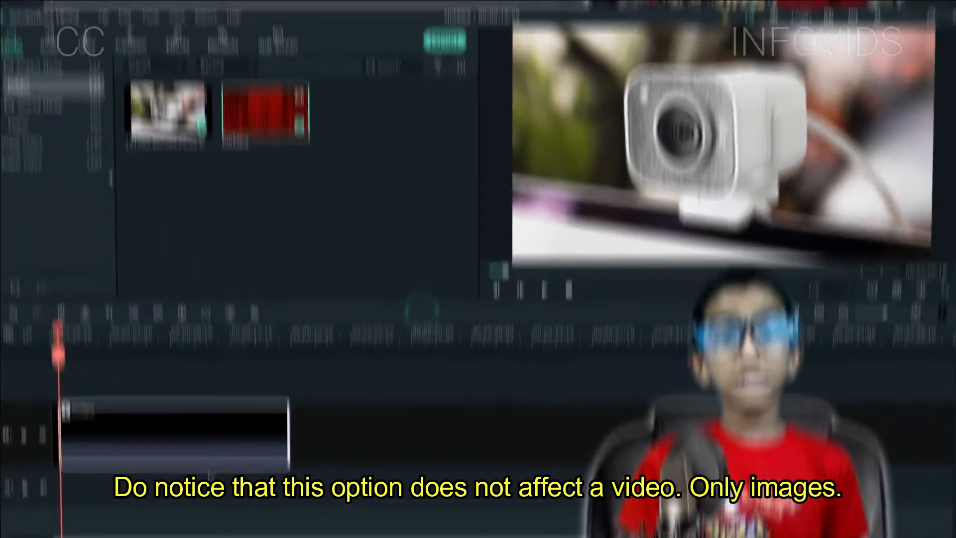
- Delete both the webcam image clip and the Curtains clip from the timeline
drag(408, 467, 44, 443)
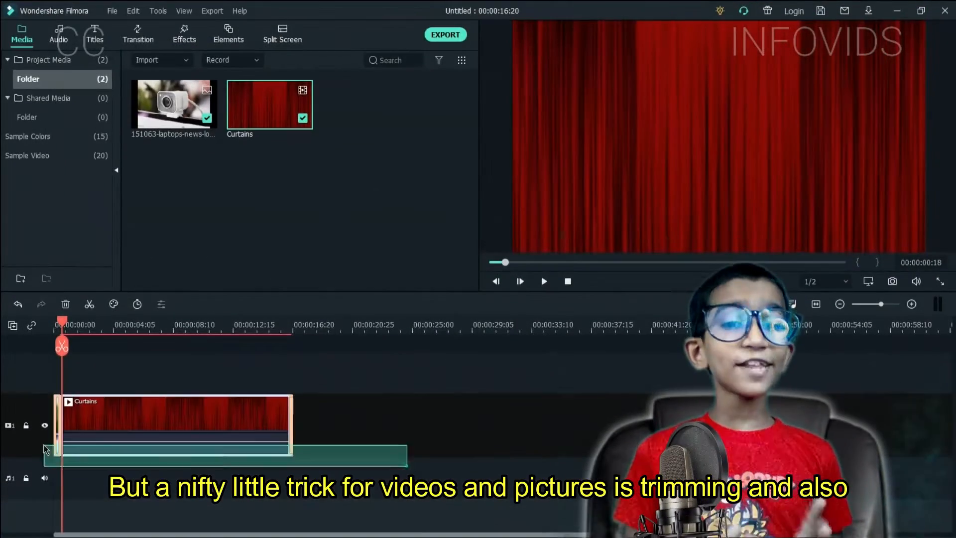
key(Delete)
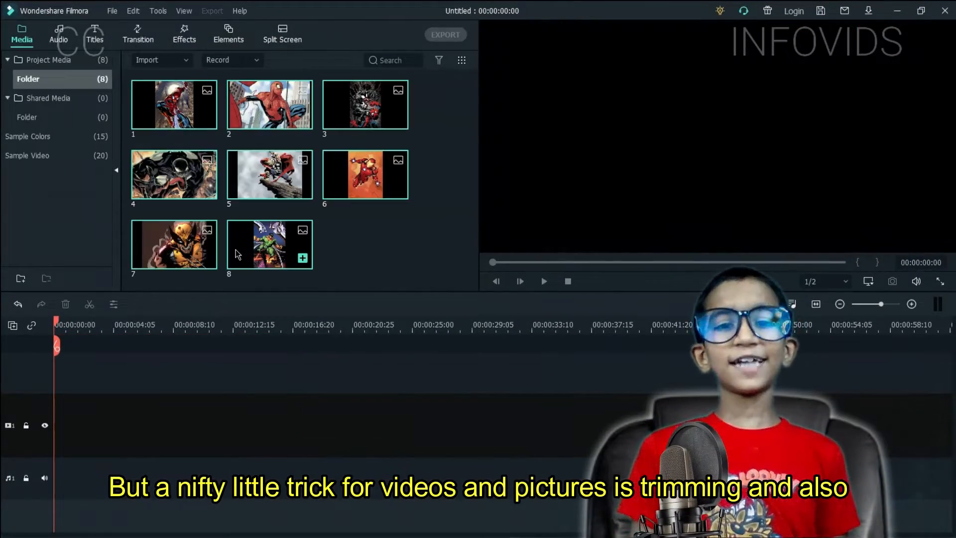
- Place all eight comic images on the video track and give every clip the same longer duration
drag(236, 249, 55, 426)
drag(149, 432, 15, 402)
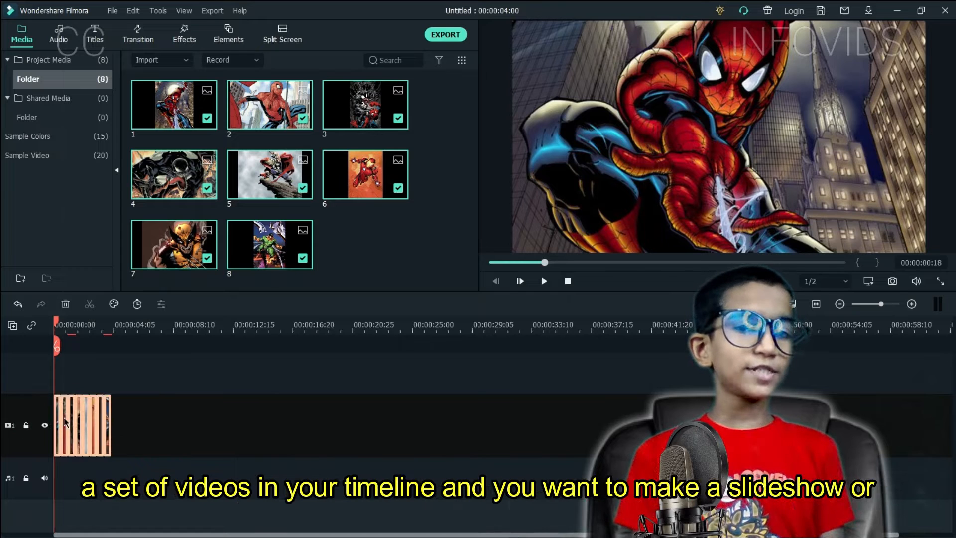
right_click(63, 417)
click(109, 173)
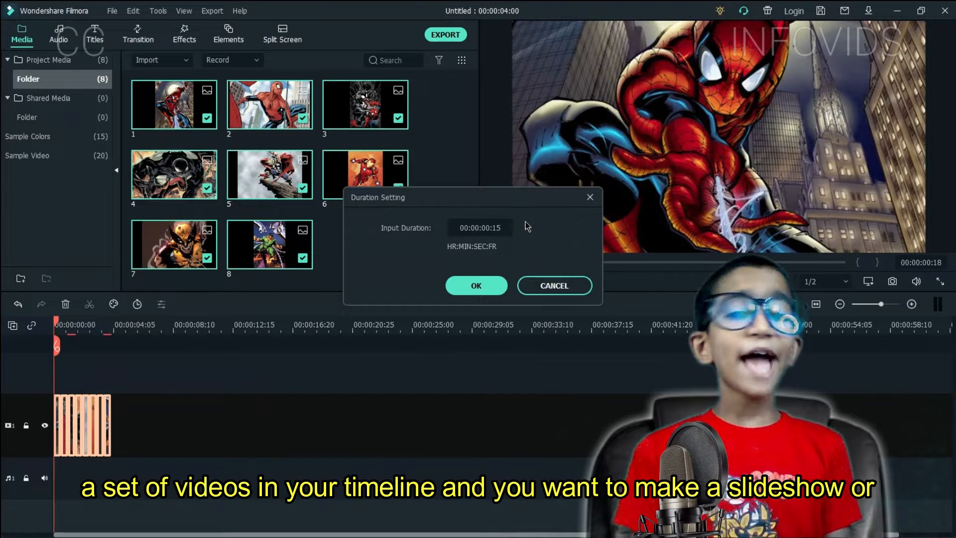
click(476, 285)
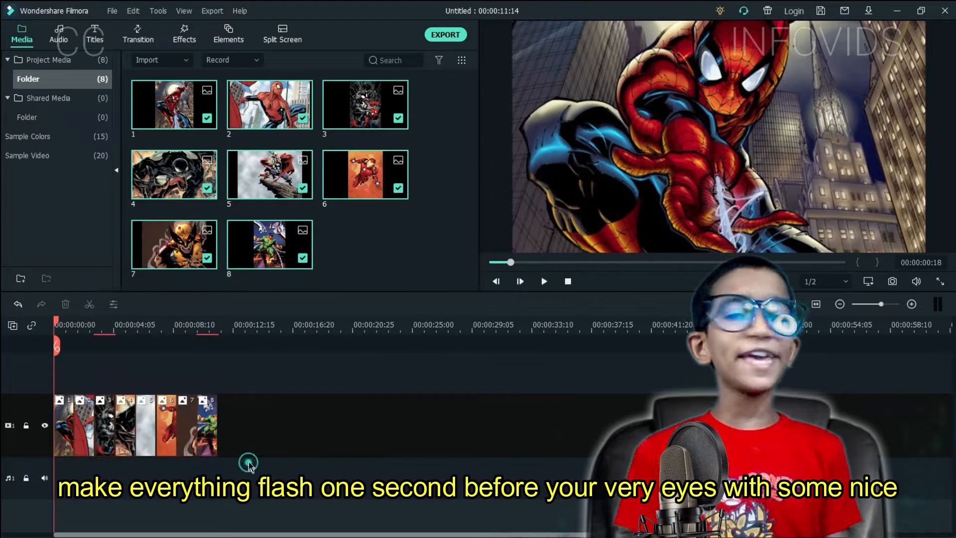
- Add the Dissolve transition between the consecutive image clips on the video track
click(135, 33)
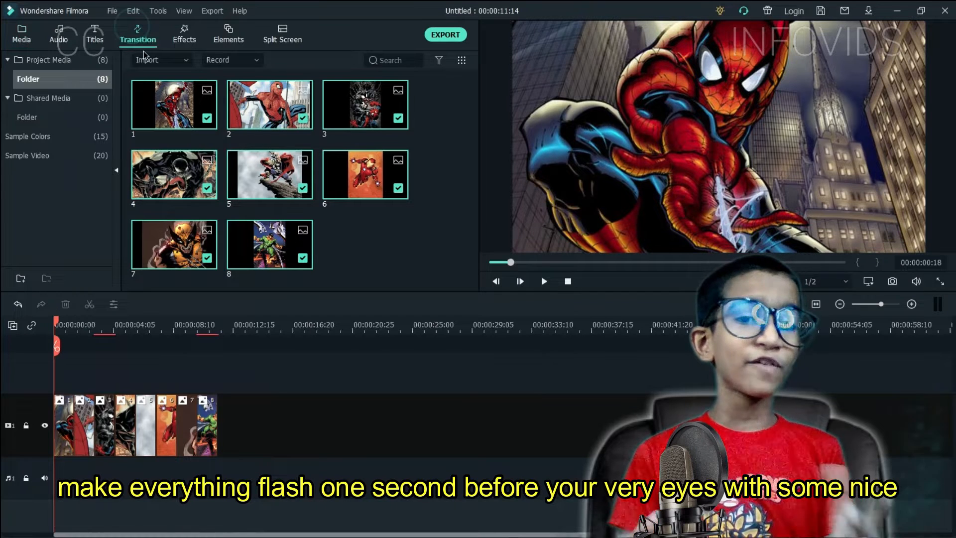
drag(170, 104, 100, 426)
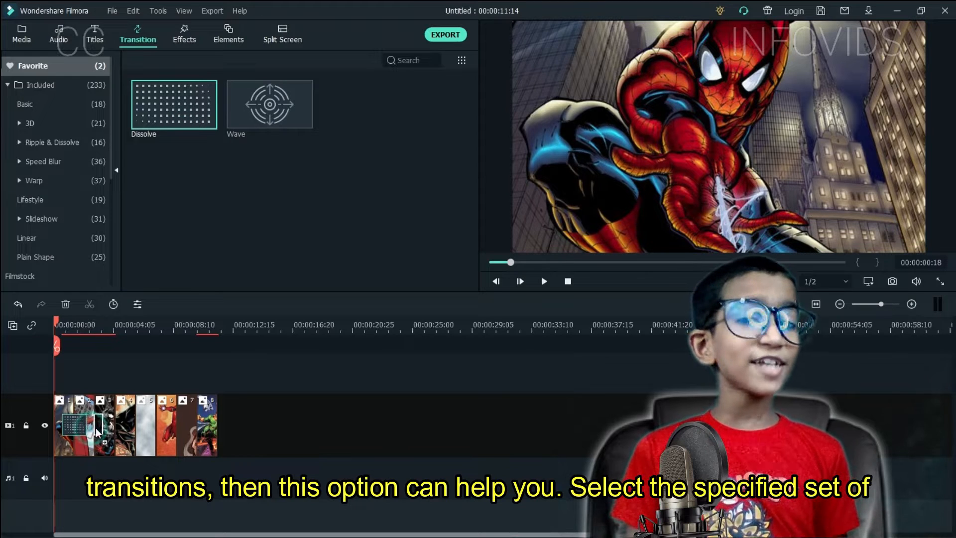
drag(166, 127, 198, 426)
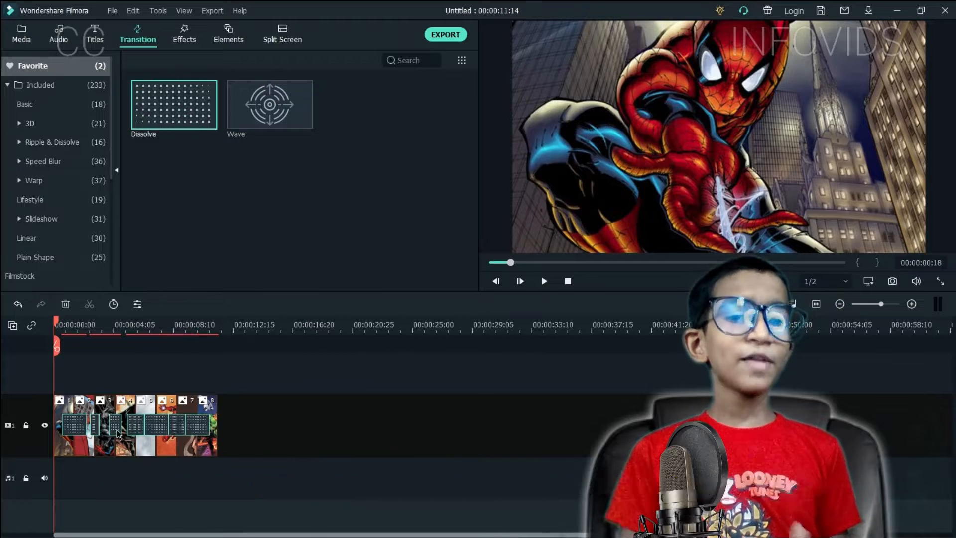
- Open the first Dissolve transition's settings and play the slideshow from near its start
double_click(74, 424)
click(241, 95)
click(71, 328)
key(space)
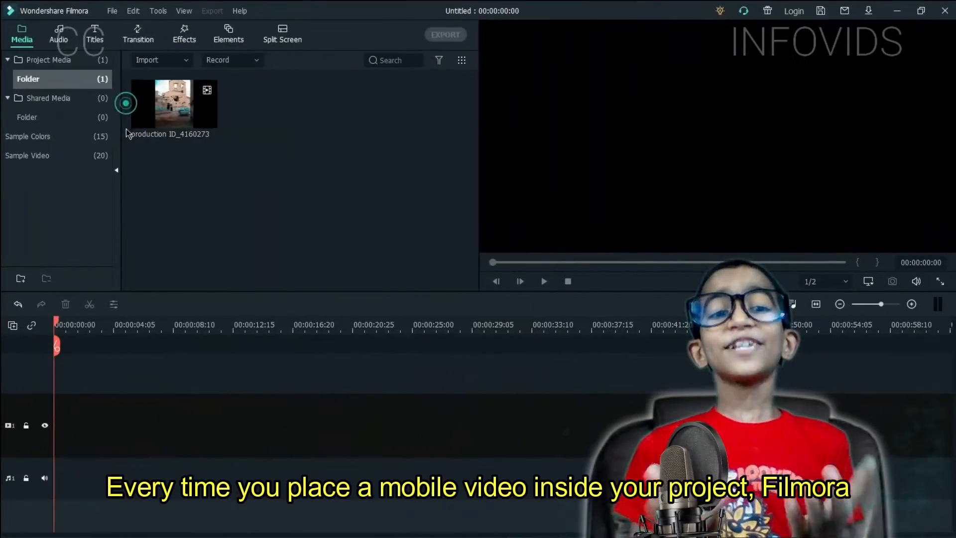
- Try placing the production ID_4160273 video on the video track while keeping the project settings, and undo the placement
drag(167, 107, 45, 432)
click(500, 301)
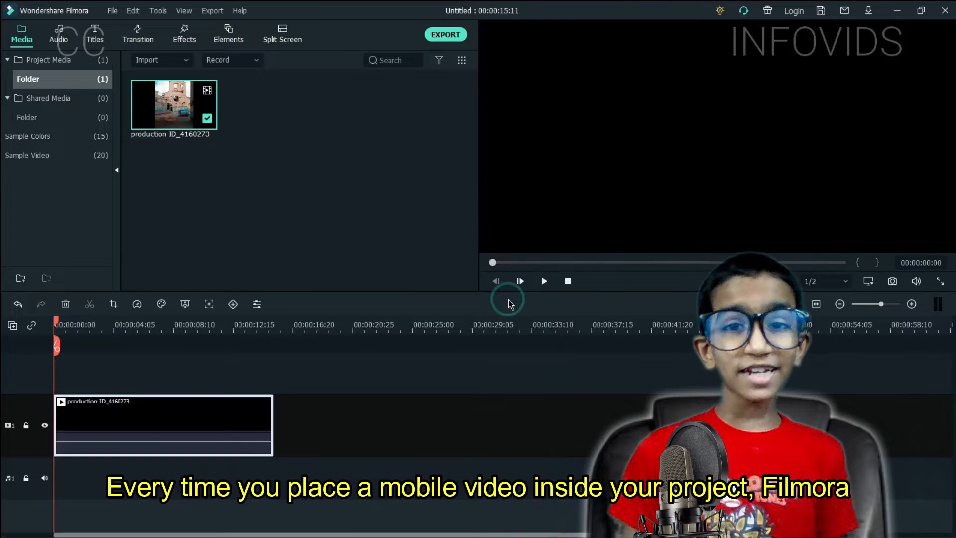
key(ctrl+z)
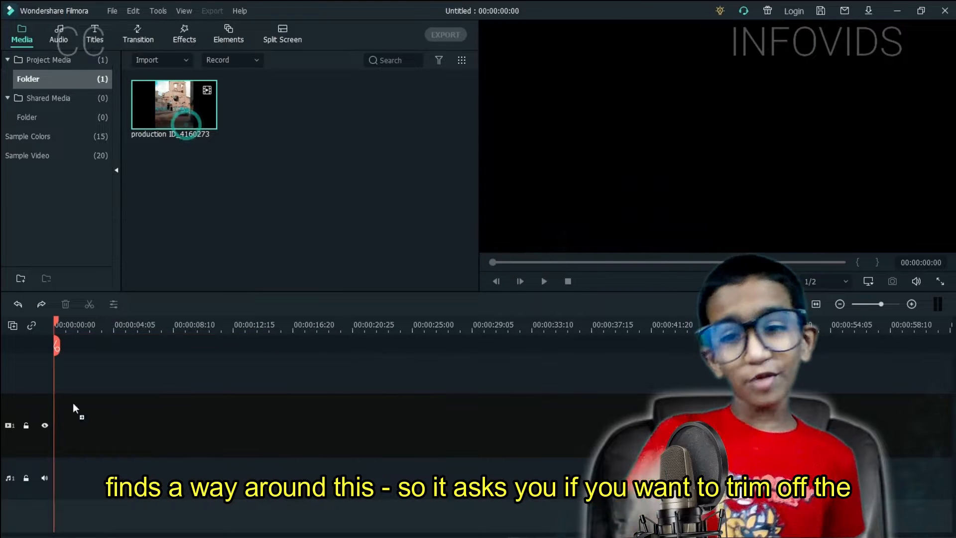
- Place the production ID_4160273 video on the video track, matching the project to 540 x 676 30fps, and position the playhead near its start
drag(97, 372, 69, 413)
click(521, 298)
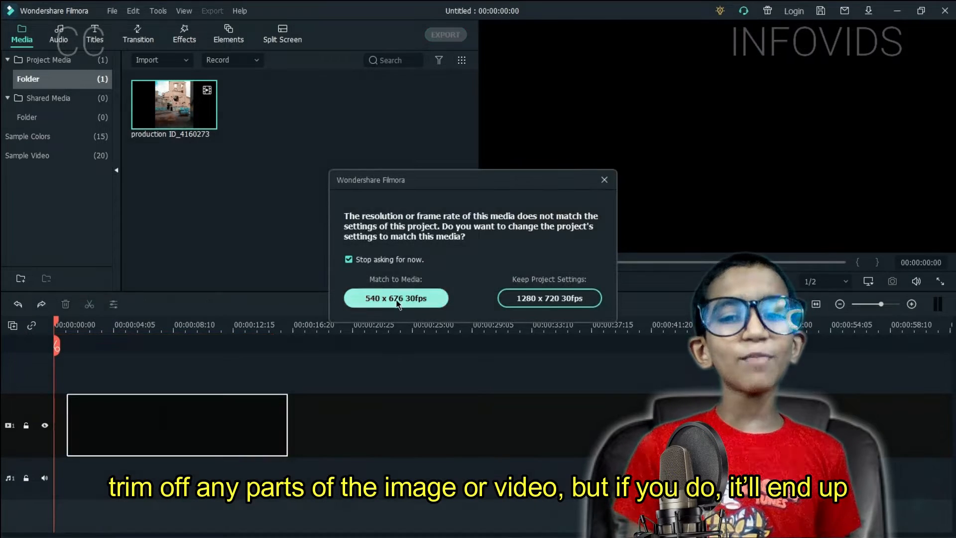
click(397, 299)
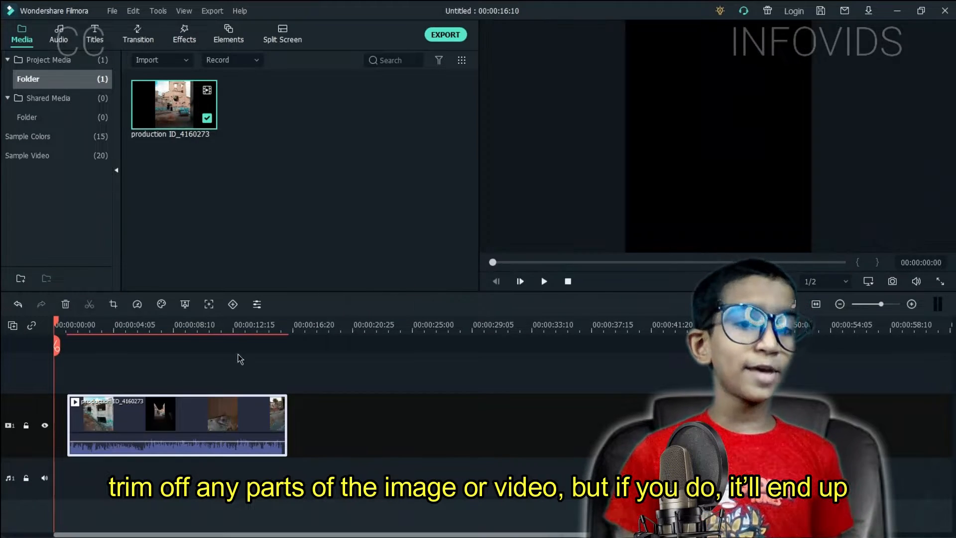
click(74, 323)
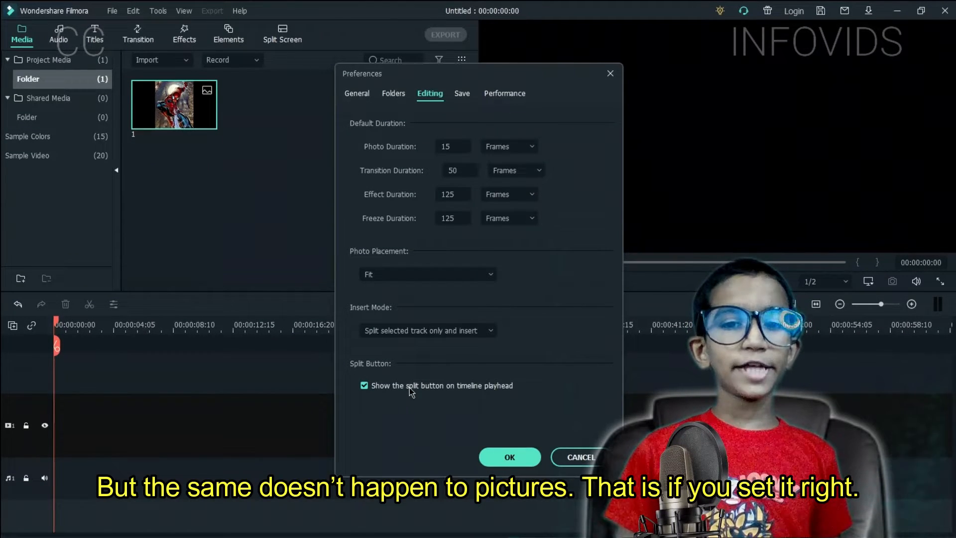
- Try image 1 on the video track with the photo placement preference at Fit, and delete the clip
click(488, 462)
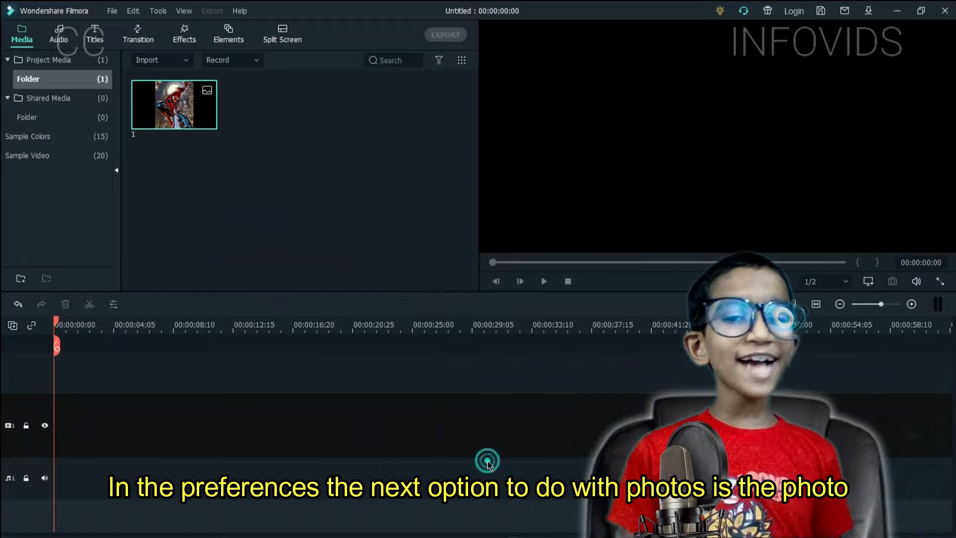
drag(16, 437, 17, 436)
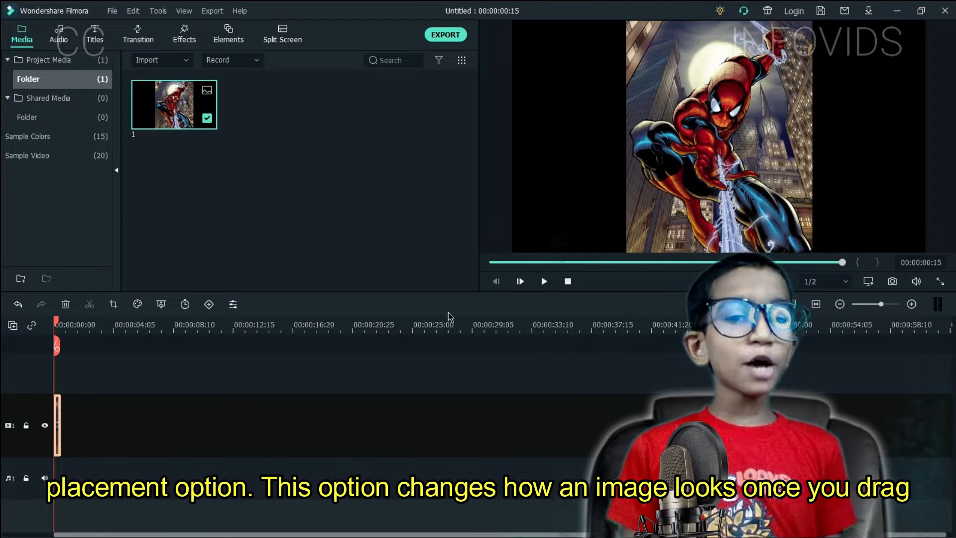
key(Delete)
- Set the photo placement preference to Crop to Fit, try it with image 1 on the video track, and delete the clip
key(ctrl+shift+comma)
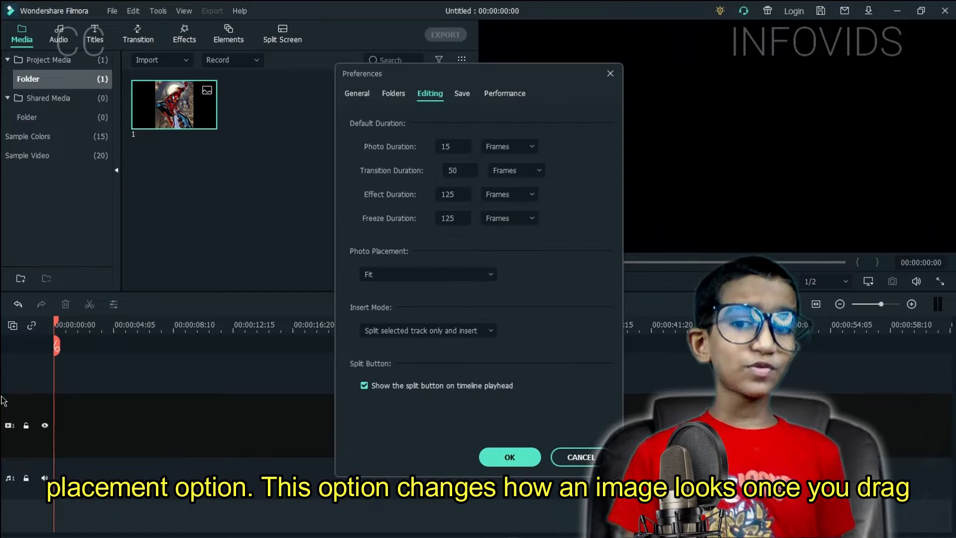
click(444, 284)
click(440, 314)
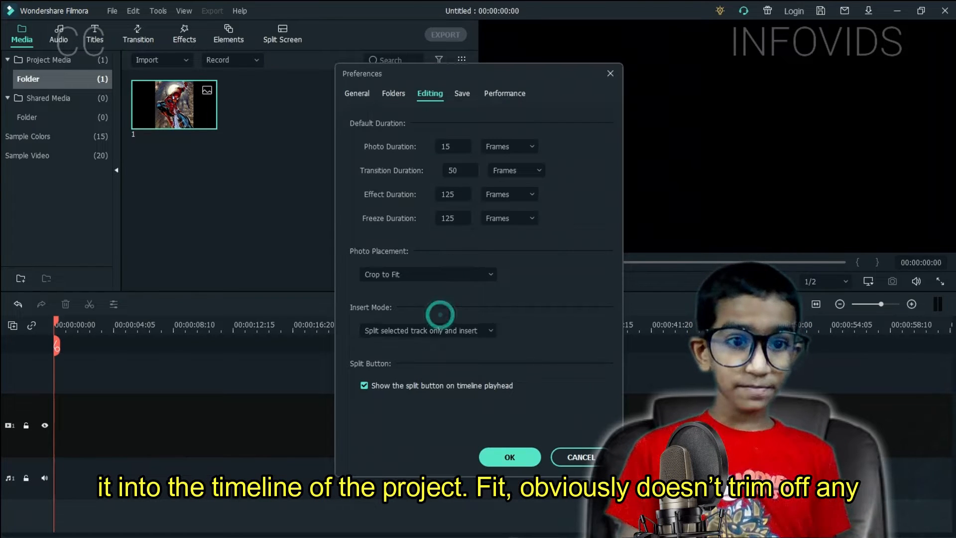
click(501, 461)
drag(181, 124, 50, 371)
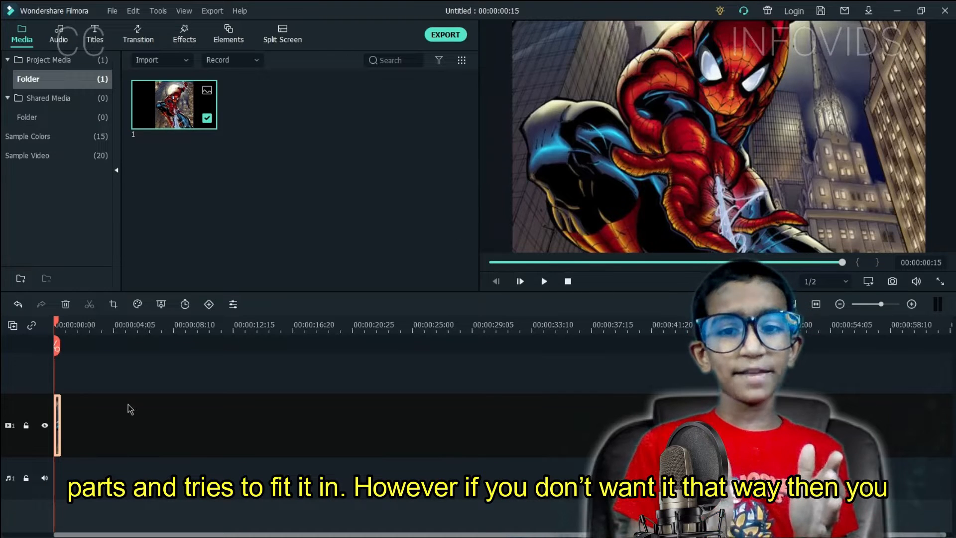
key(Delete)
- Set the photo placement preference to Pan & Zoom and place image 1 on the video track
key(ctrl+shift+comma)
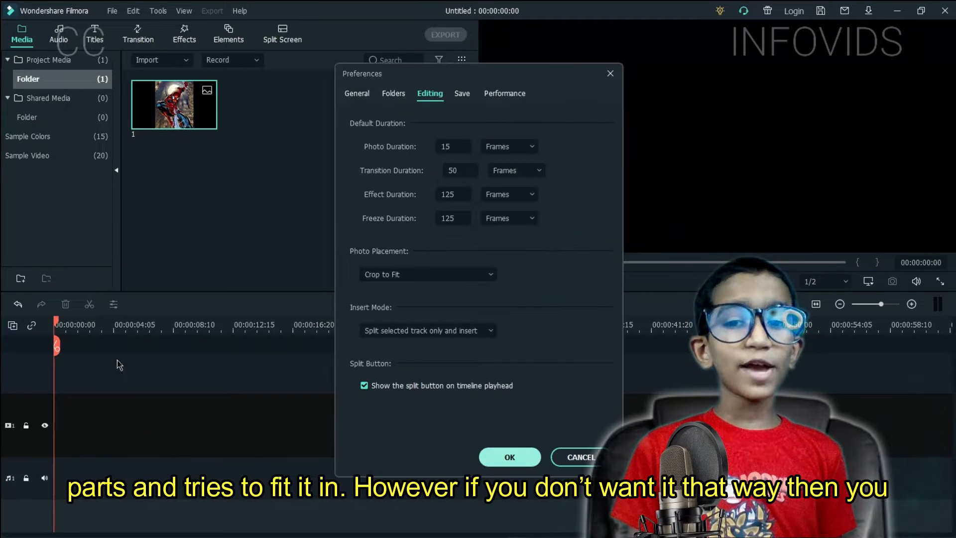
click(416, 275)
click(406, 331)
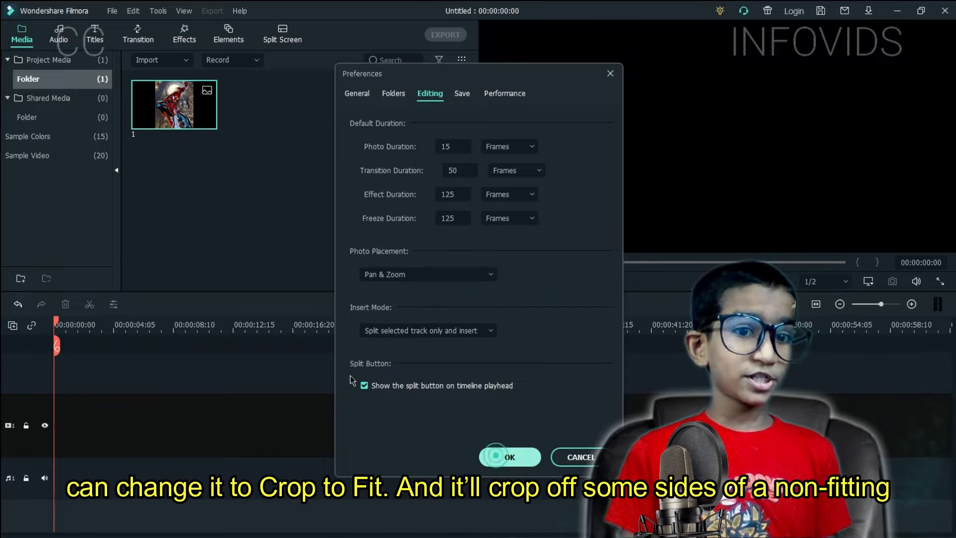
click(488, 458)
drag(66, 288, 58, 424)
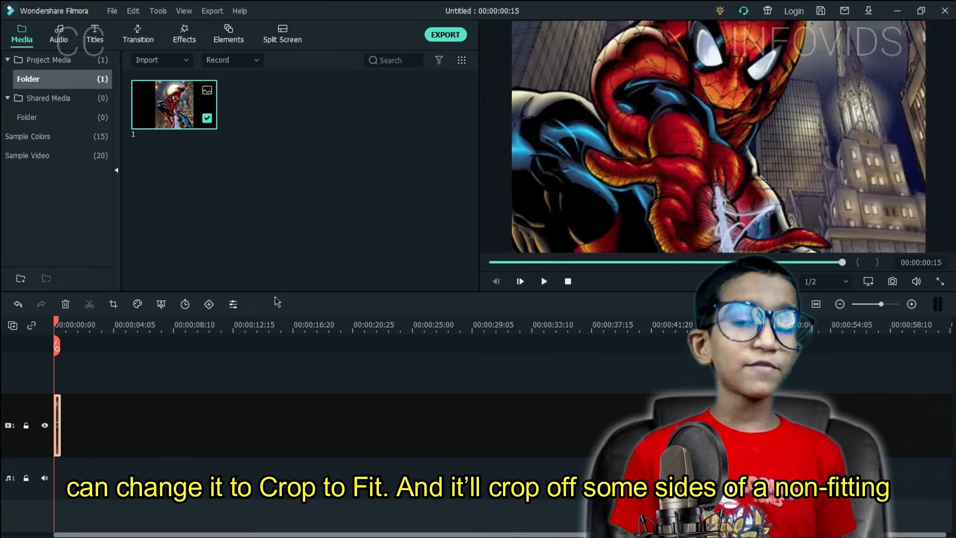
- Lengthen the image 1 clip on the timeline and play back its pan and zoom movement
drag(59, 434, 99, 427)
click(150, 413)
key(space)
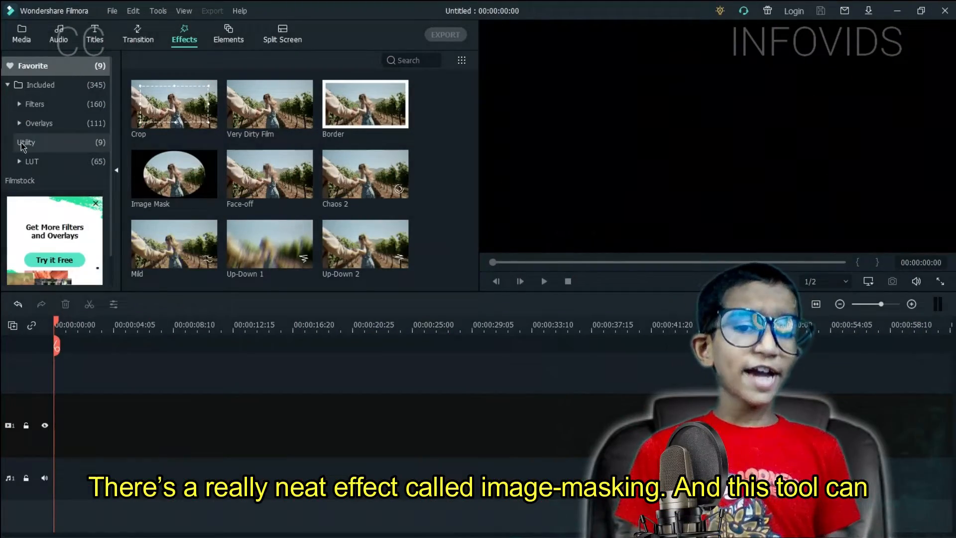
- Show the Utility effects, and take a snapshot of the beach video at 00:00:03:15
click(22, 143)
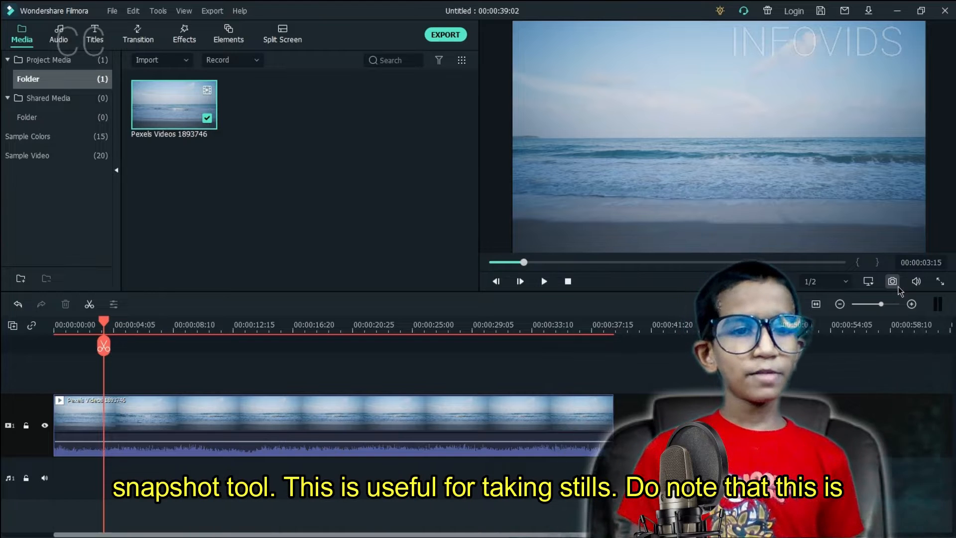
click(897, 286)
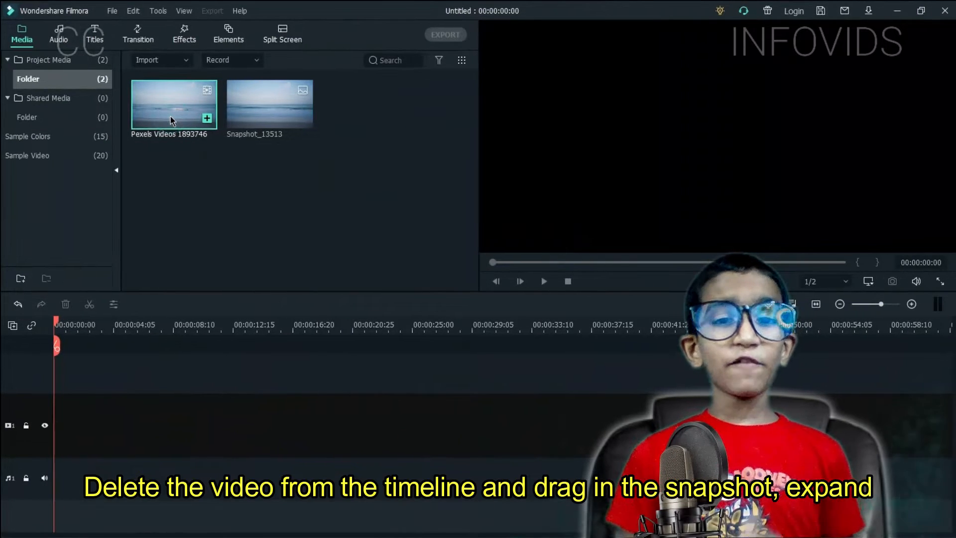
- Delete the beach video from the project media and place the snapshot on the video track, extended to 00:00:24:27
key(Delete)
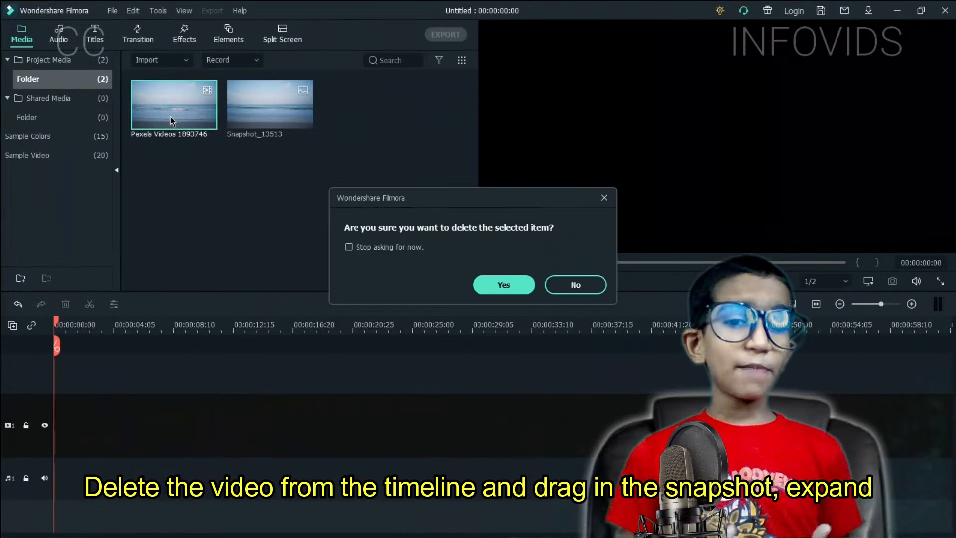
key(Return)
drag(170, 115, 411, 422)
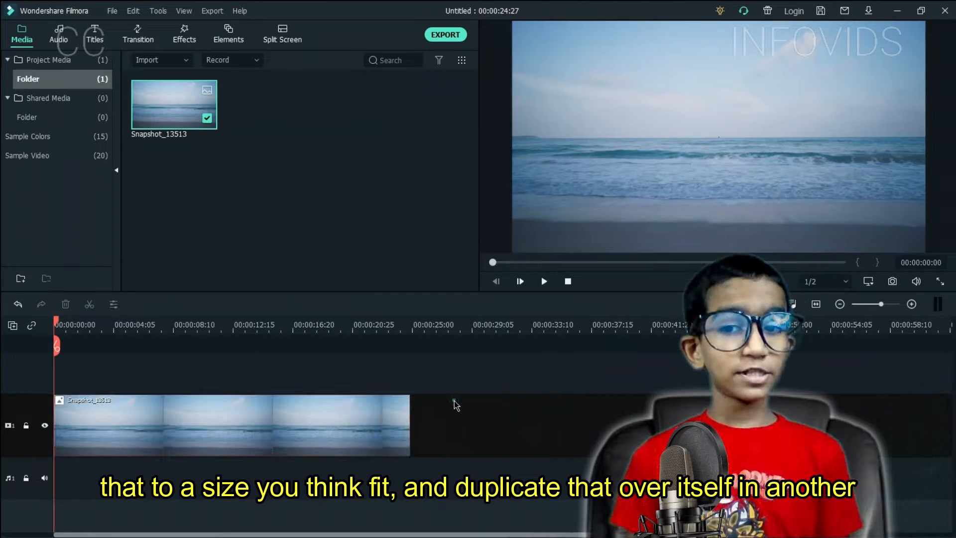
- Add a second video track and put a duplicate of the snapshot clip on it, aligned directly above the original
right_click(8, 421)
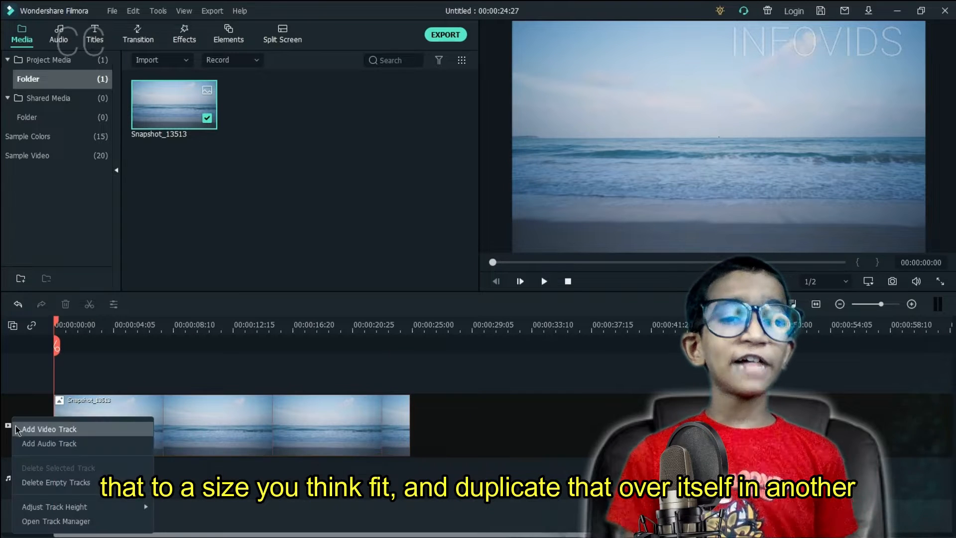
click(19, 427)
key(ctrl+v)
drag(139, 380, 115, 379)
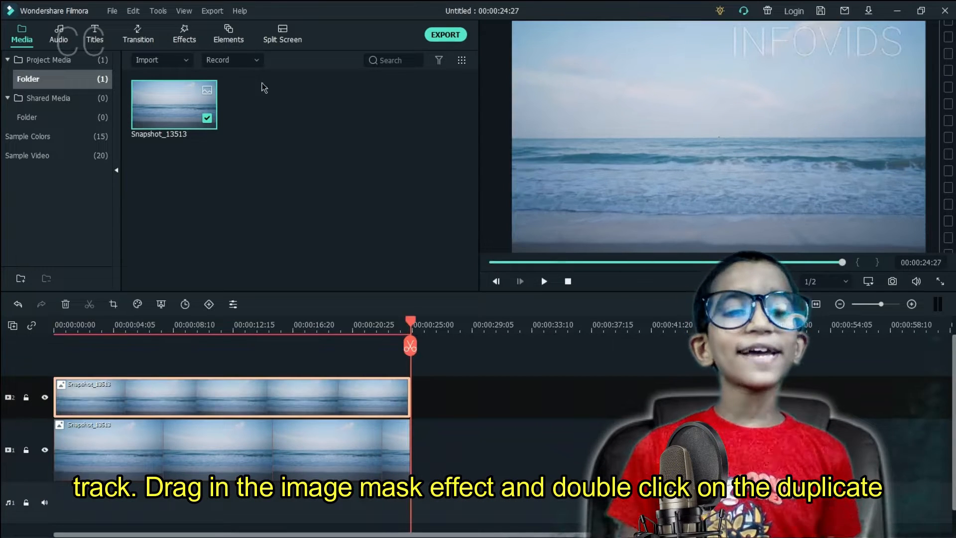
- Apply the Image Mask effect to the duplicate snapshot clip and choose the square mask shape in its video effect settings
click(196, 37)
drag(269, 174, 173, 407)
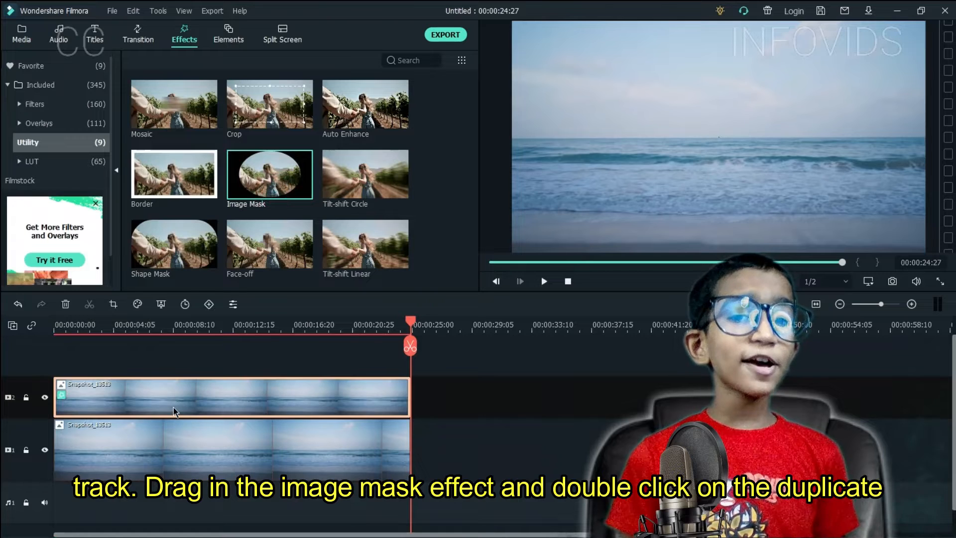
double_click(173, 408)
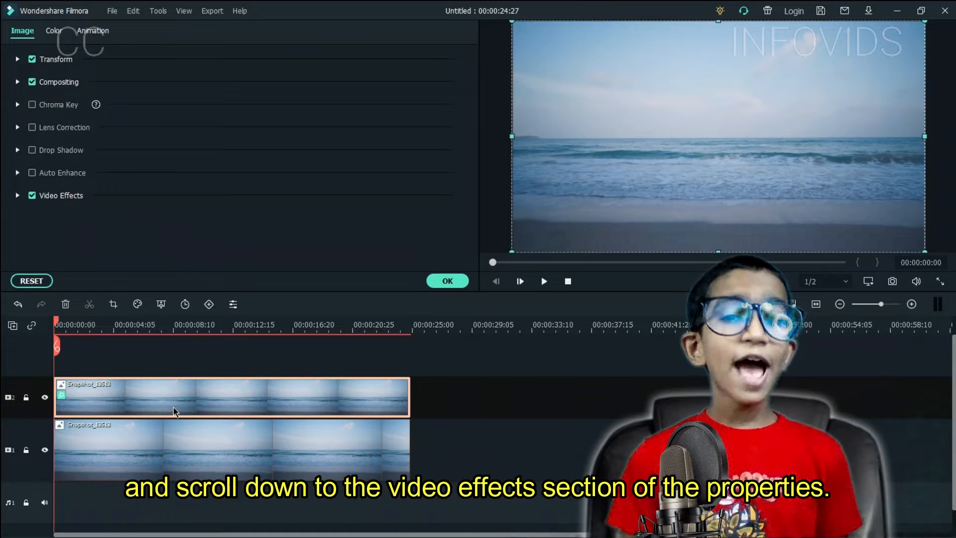
click(17, 198)
scroll(18, 202, down, 5)
click(270, 131)
scroll(288, 239, down, 2)
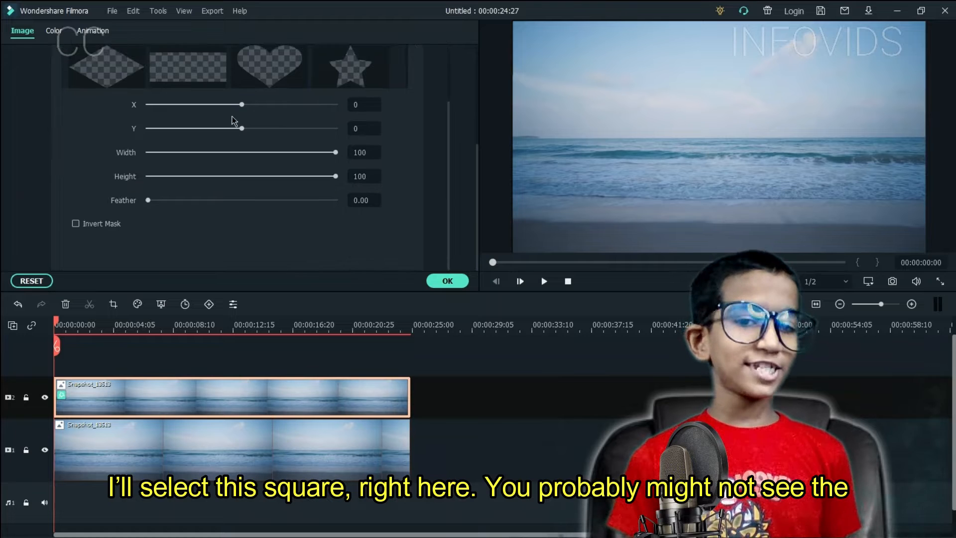
- Hide the lower video track and shift the duplicate snapshot's image mask vertically to the horizon, at a Y of about -106
click(400, 102)
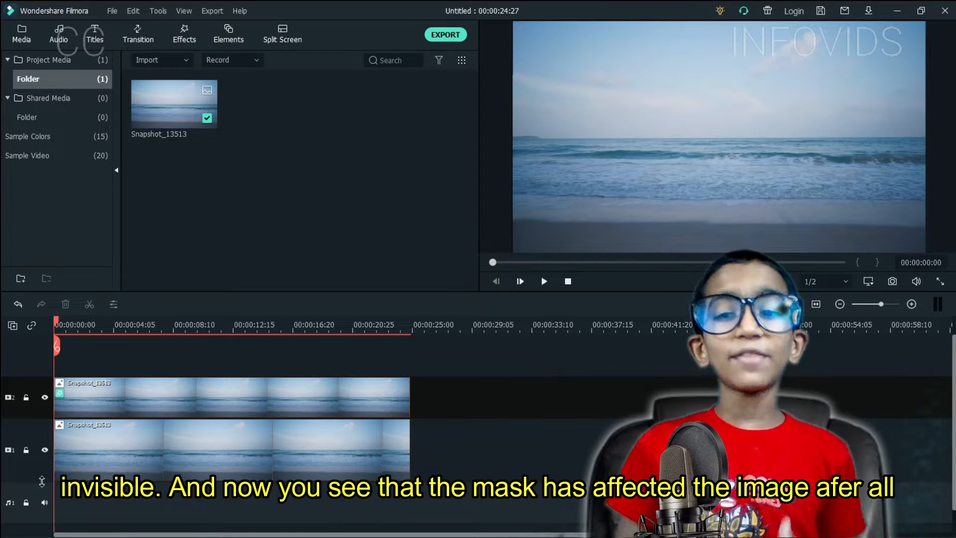
click(44, 450)
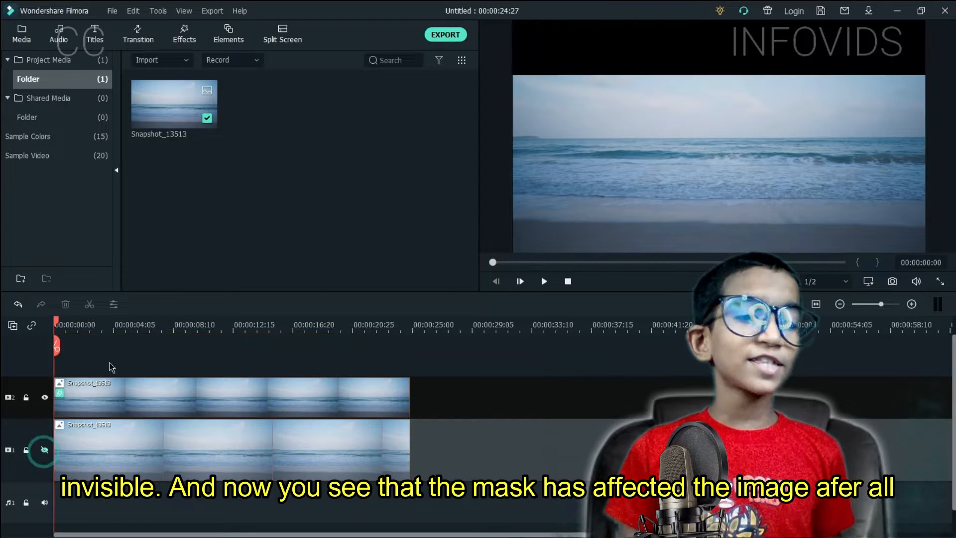
double_click(256, 403)
drag(245, 106, 237, 105)
click(404, 102)
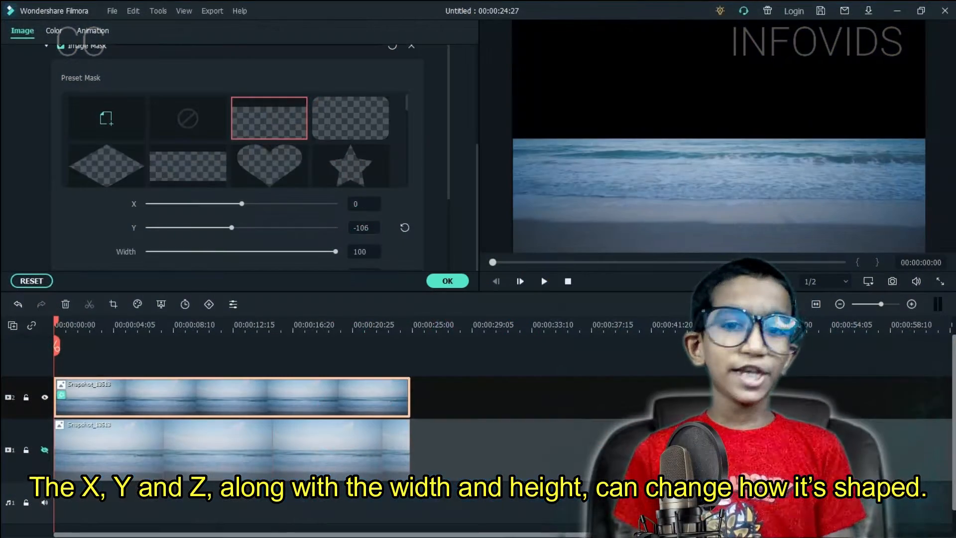
drag(231, 228, 232, 227)
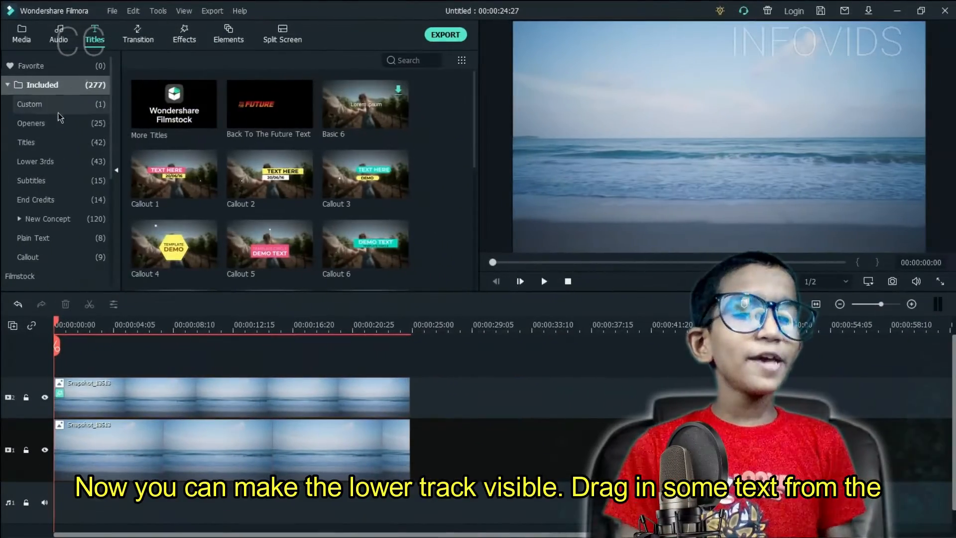
- Add the Default Title at the start of a new track above the two snapshot clips
click(26, 142)
drag(174, 105, 98, 396)
click(98, 396)
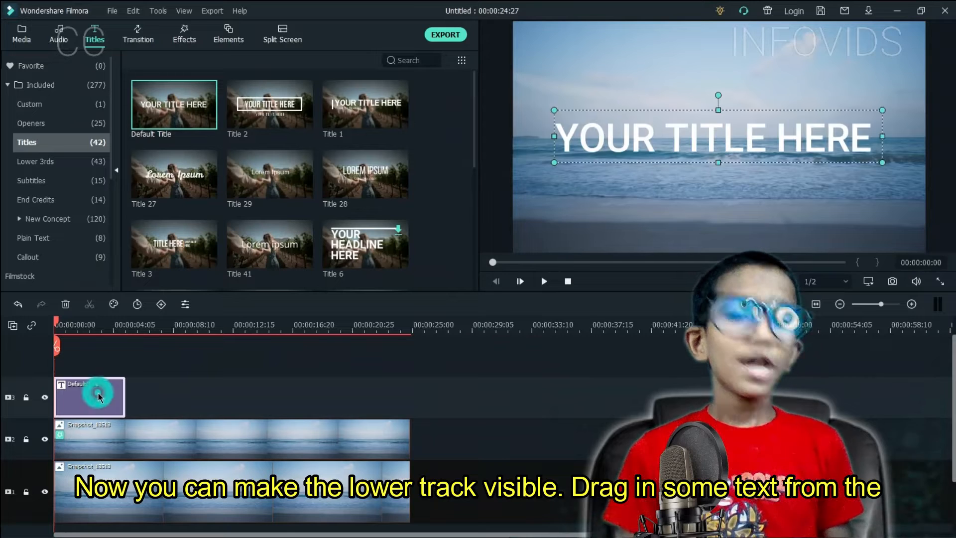
- Change the title text to OCEAN and set its font to Mark Pro Heavy
double_click(99, 396)
key(ctrl+a)
text(OCENAN)
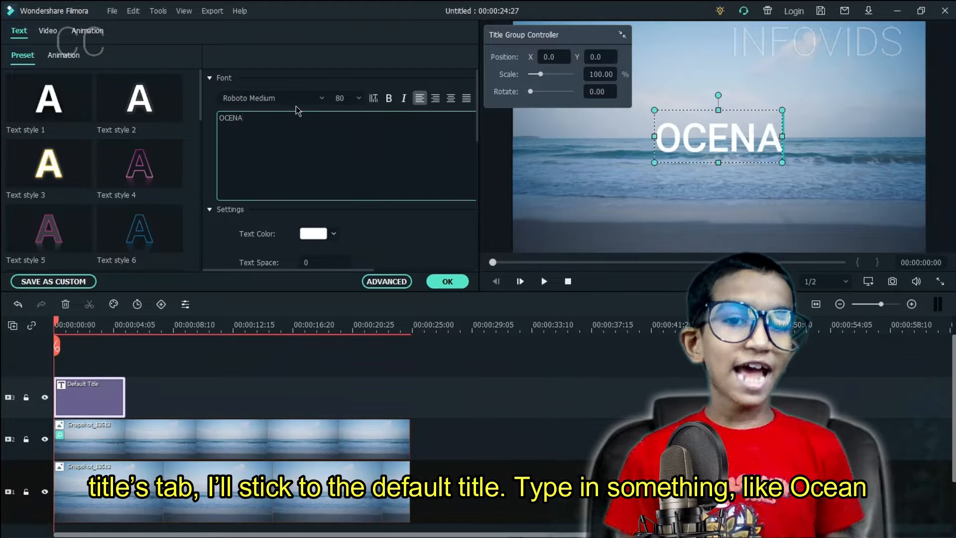
key(BackSpace)
key(BackSpace)
key(BackSpace)
text(AN)
click(292, 98)
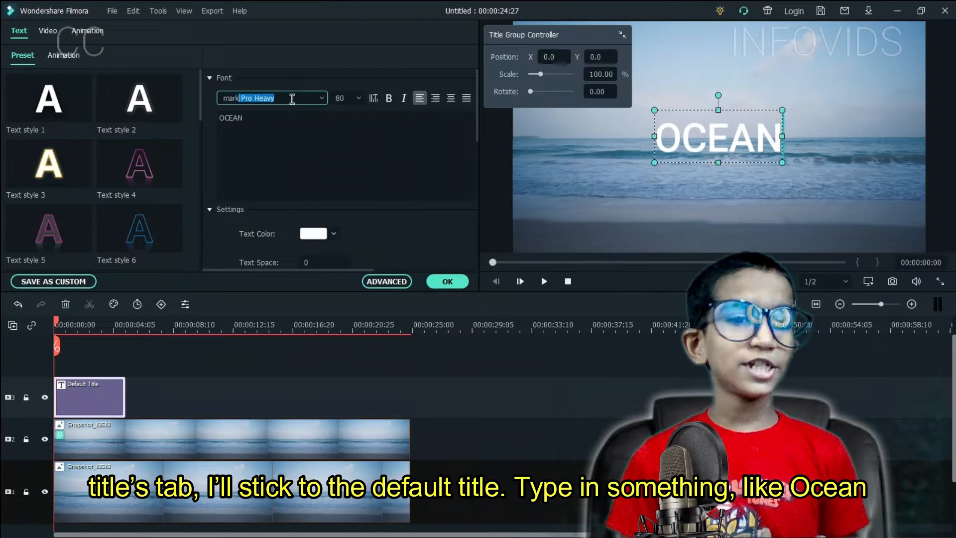
text(mark)
key(Return)
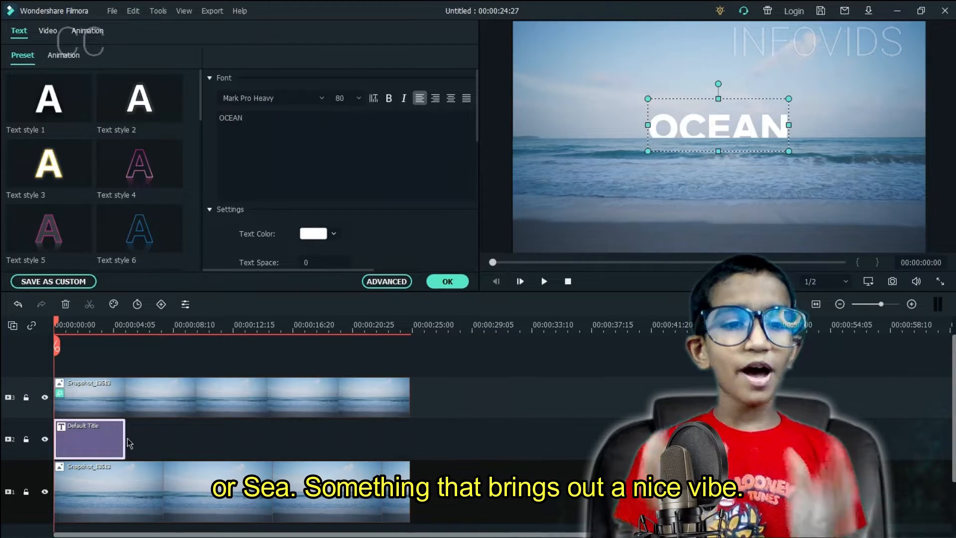
- Extend the title clip to the end of the snapshot clips
drag(127, 438, 408, 441)
click(444, 424)
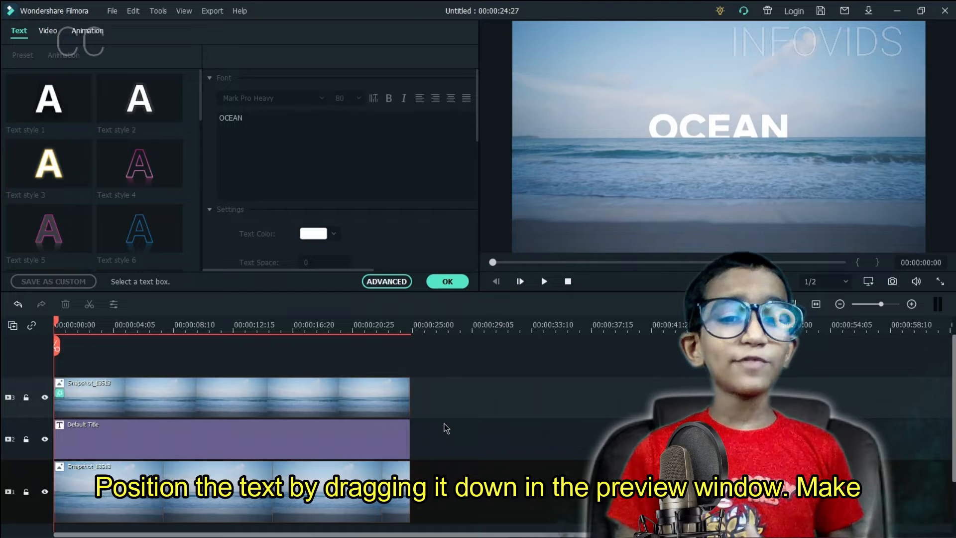
- Lock both snapshot tracks and adjust the OCEAN title's position in the preview so its lower edge sits behind the horizon
click(26, 492)
click(26, 397)
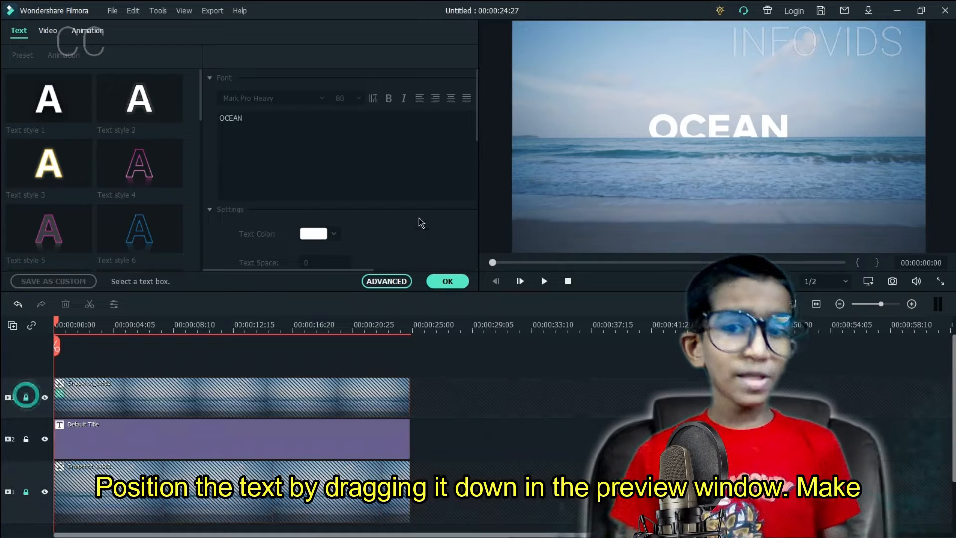
click(697, 120)
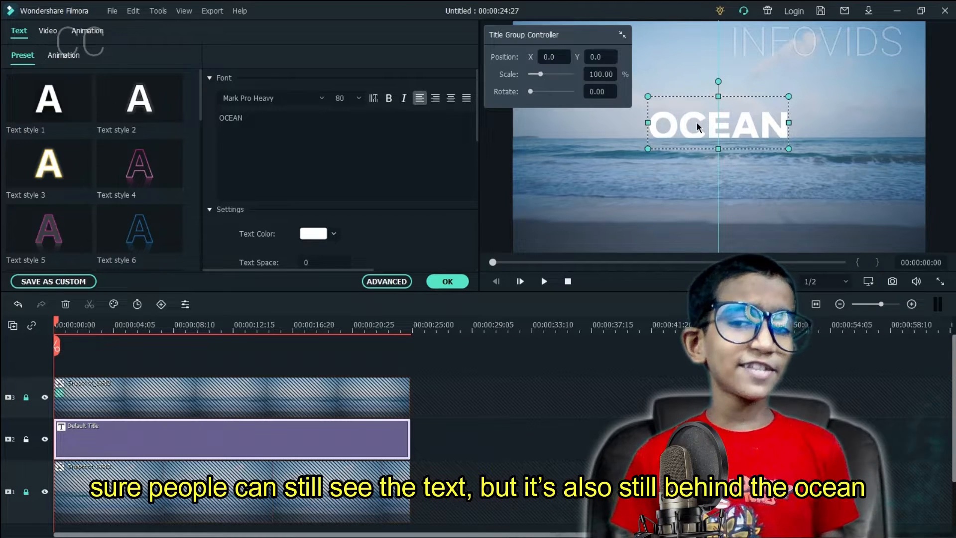
click(674, 376)
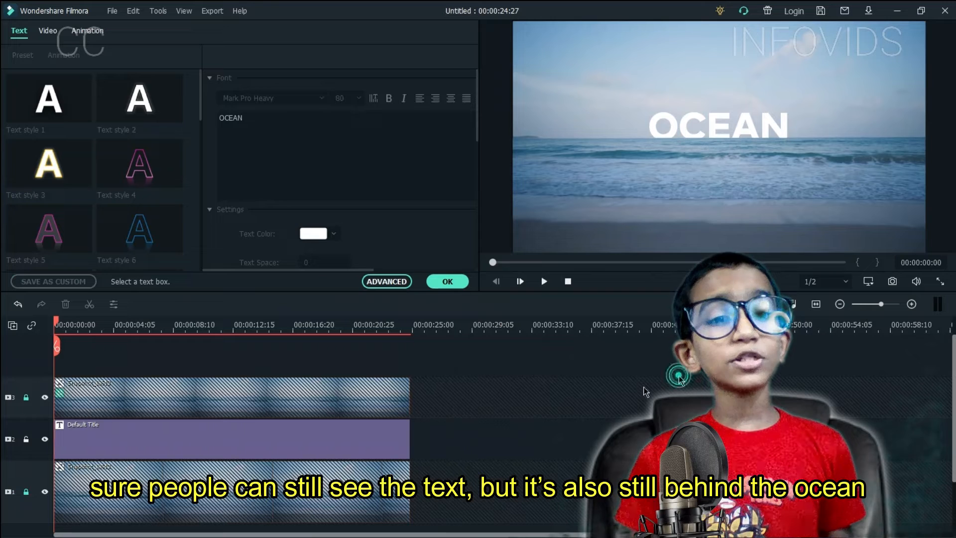
- Open the OCEAN title in advanced text editing and set its text fill type to Gradient Fill
double_click(213, 436)
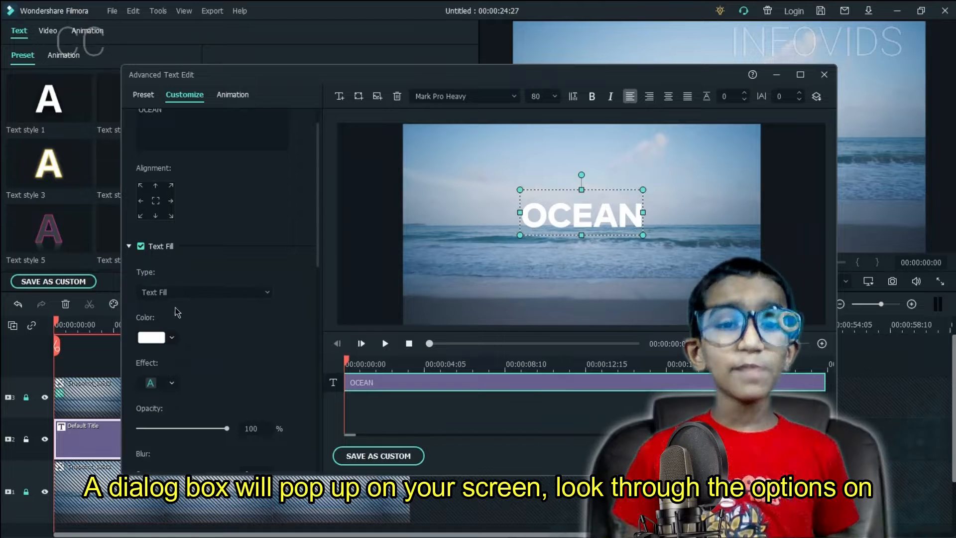
scroll(192, 359, up, 3)
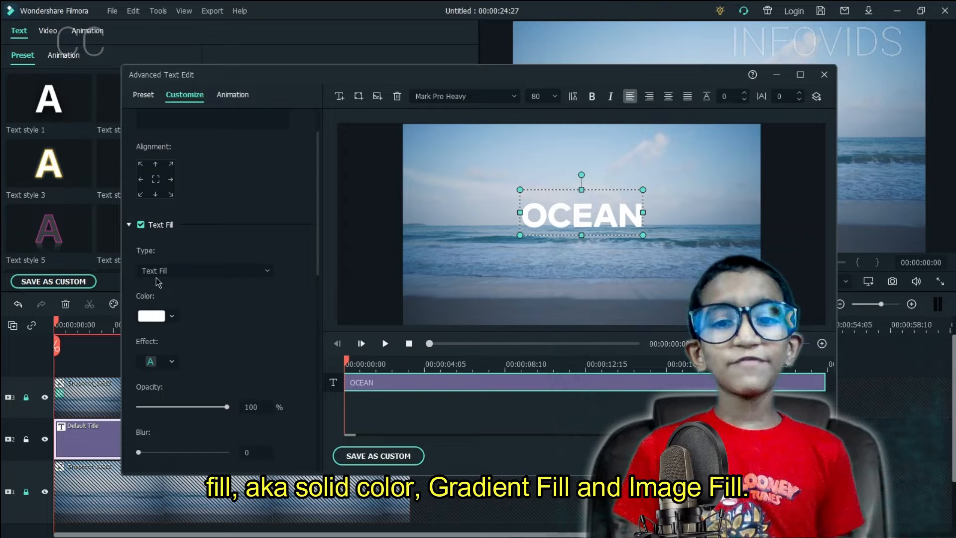
click(173, 275)
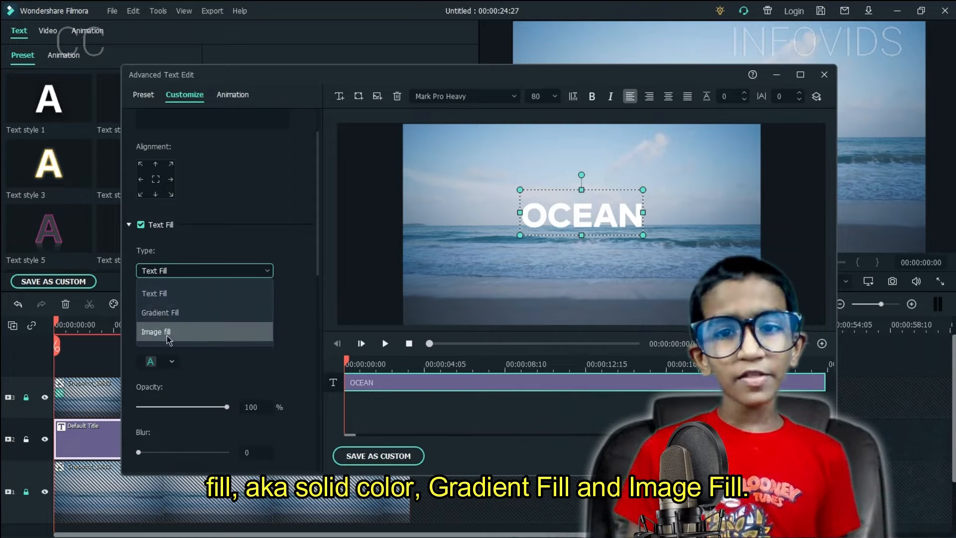
click(165, 314)
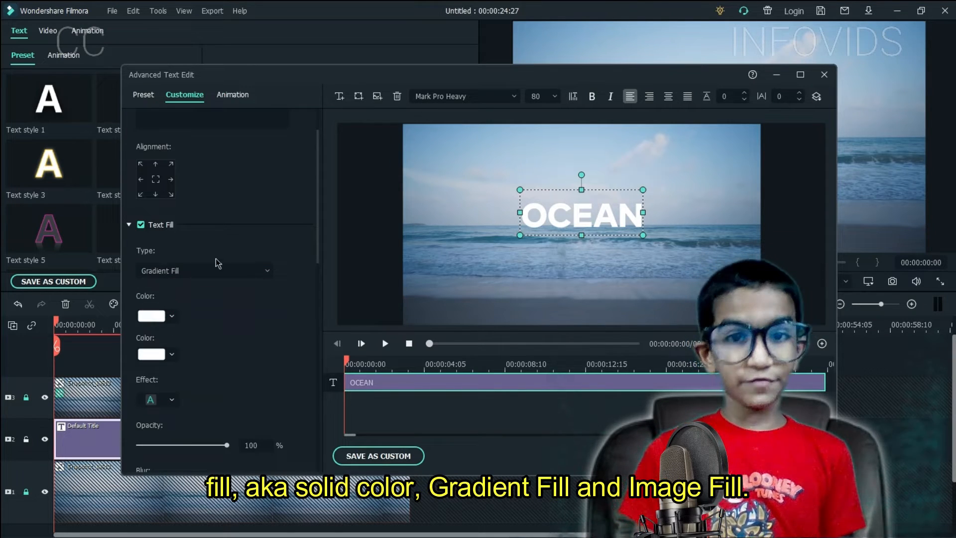
click(199, 271)
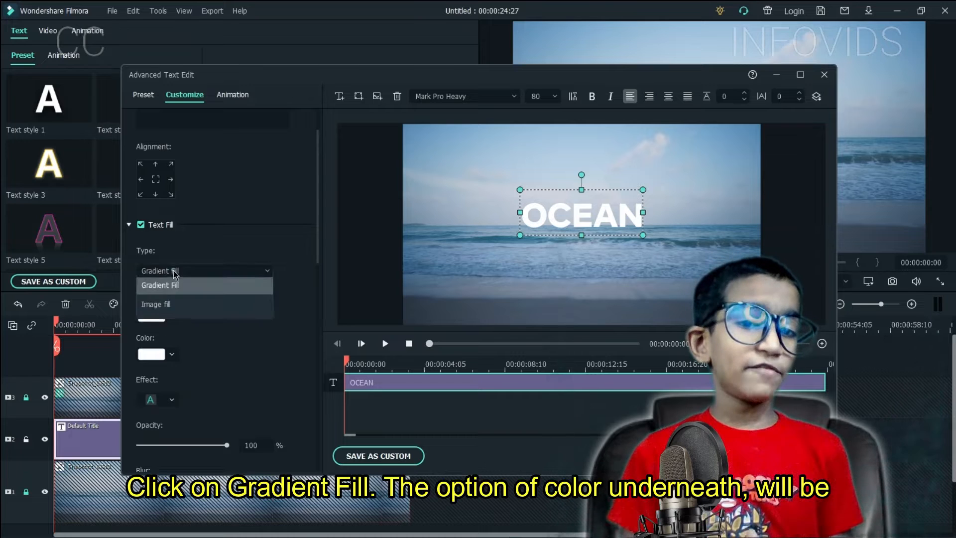
click(173, 284)
click(166, 270)
click(166, 312)
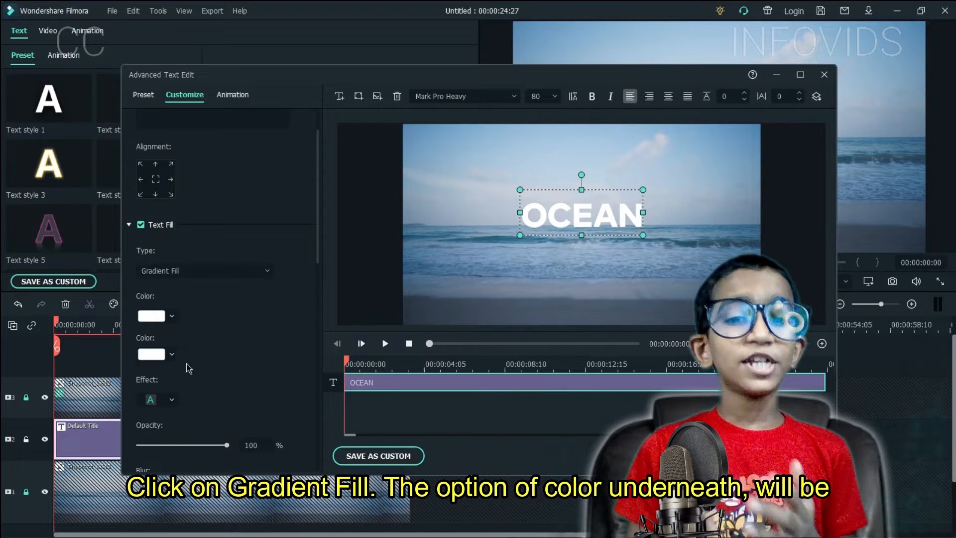
click(173, 355)
click(174, 356)
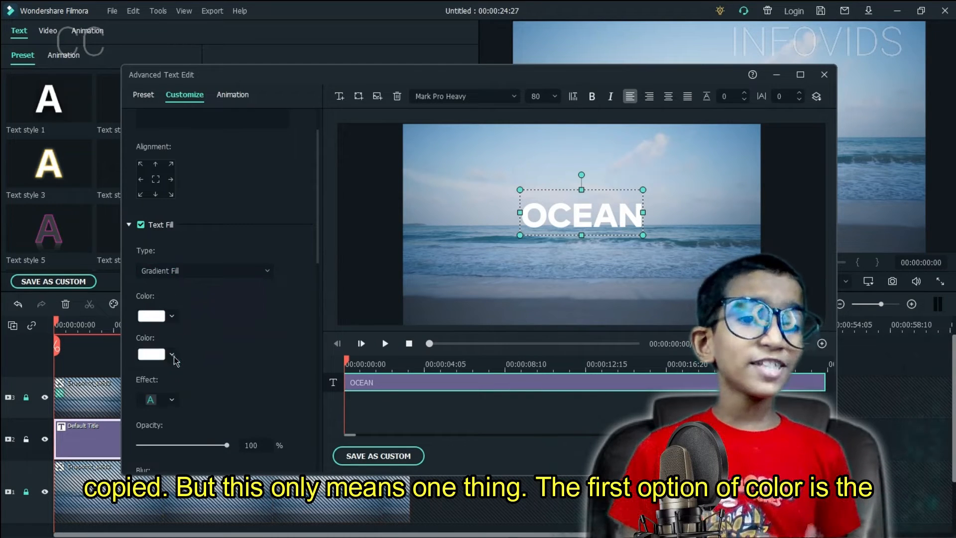
click(151, 316)
click(152, 317)
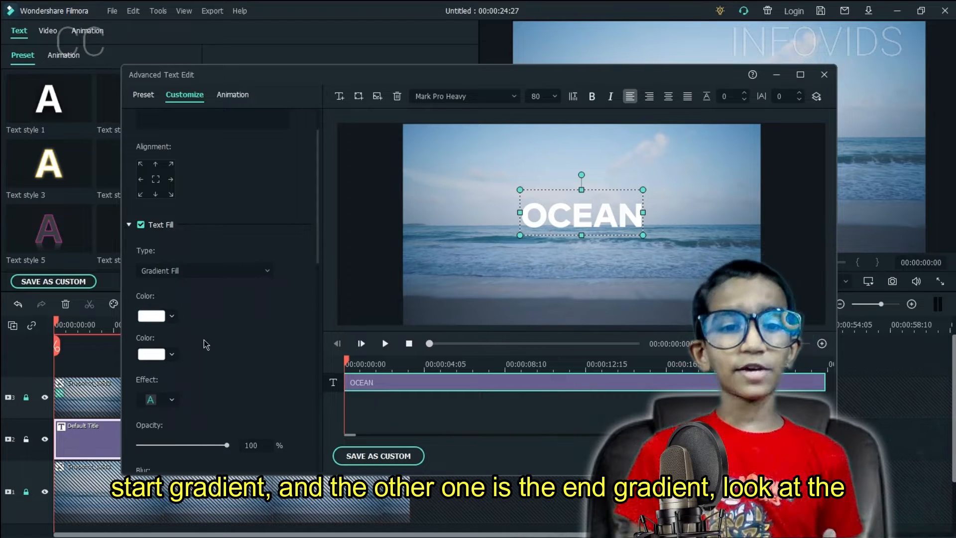
- Give the title's gradient fill a light blue start color and a medium blue end color
click(172, 318)
click(143, 352)
click(156, 354)
click(143, 409)
click(147, 318)
click(143, 345)
click(156, 355)
click(140, 393)
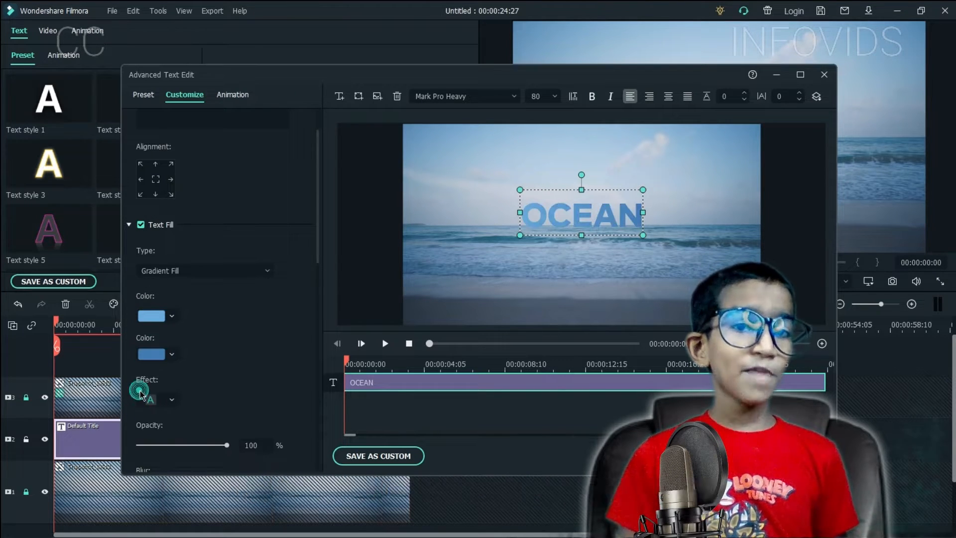
- Change the gradient's start color to dark navy blue and pick a new end color
click(151, 315)
click(142, 374)
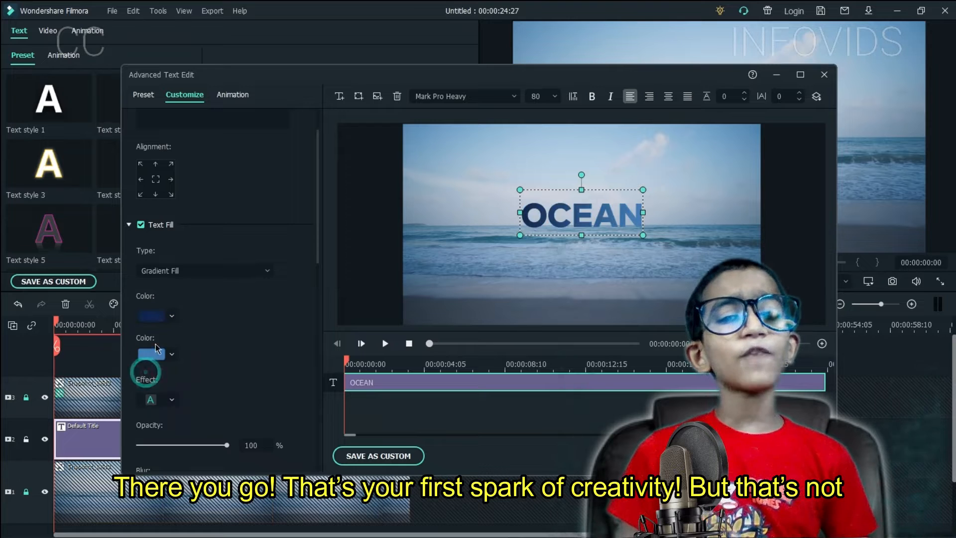
click(156, 354)
click(143, 402)
click(197, 329)
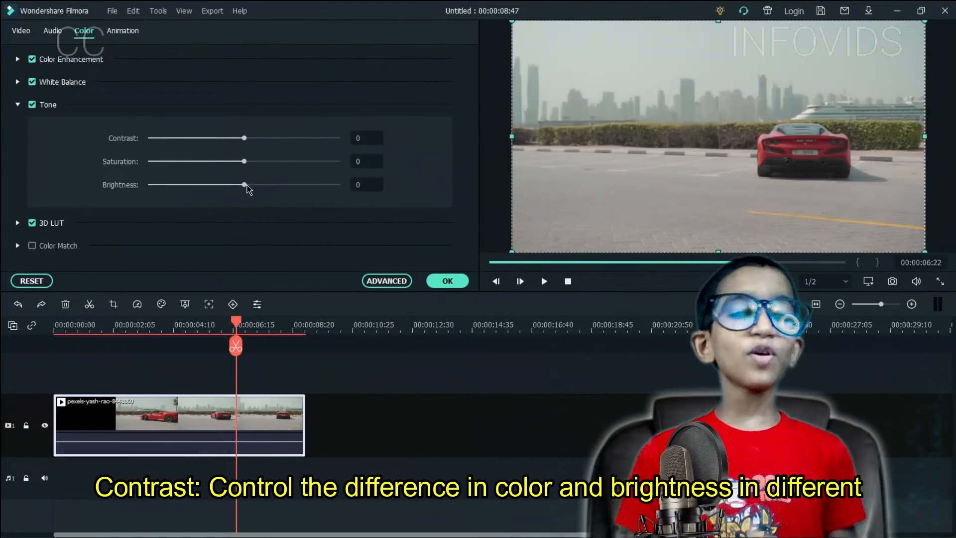
- Try the car clip's tone settings with contrast at 74 and brightness at 4
drag(245, 185, 210, 185)
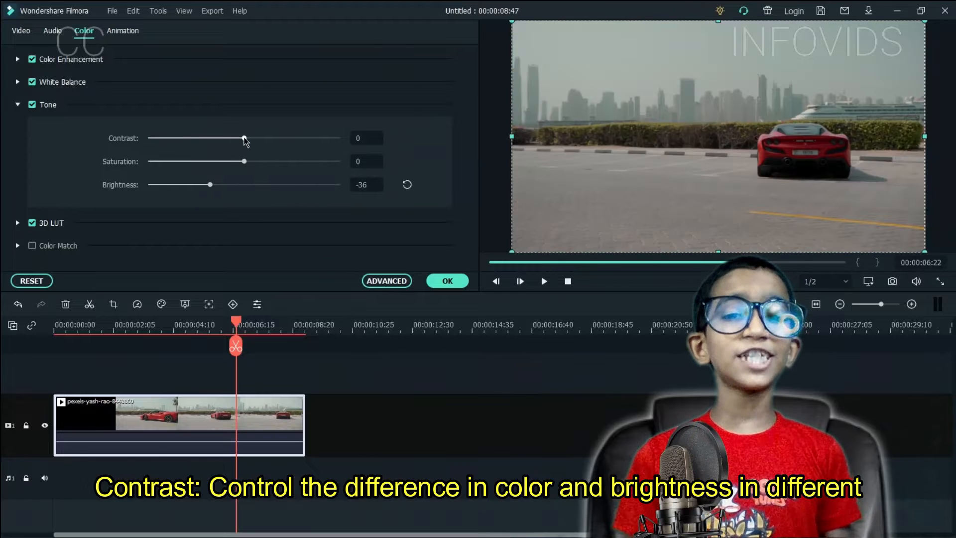
drag(244, 139, 205, 138)
mouse_move(297, 139)
mouse_down()
mouse_move(334, 141)
mouse_move(314, 139)
mouse_up()
drag(229, 185, 261, 186)
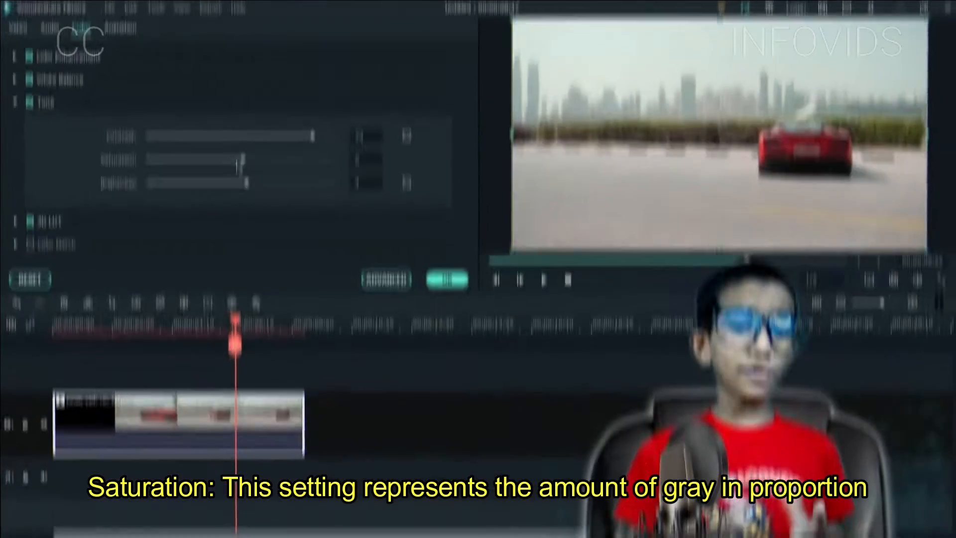
- Set the car clip's saturation to 100 and reset its brightness to the default
click(242, 161)
drag(315, 151, 369, 143)
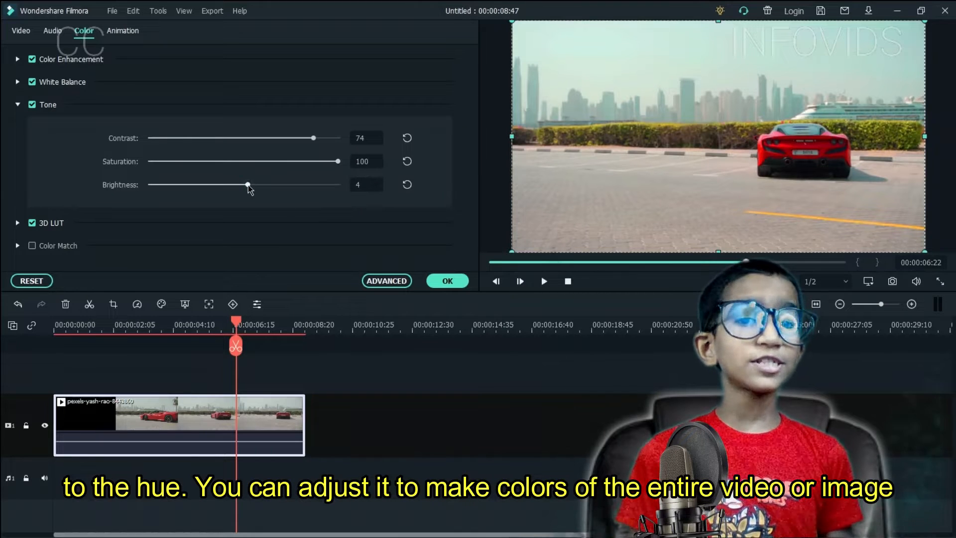
drag(276, 184, 226, 188)
click(408, 185)
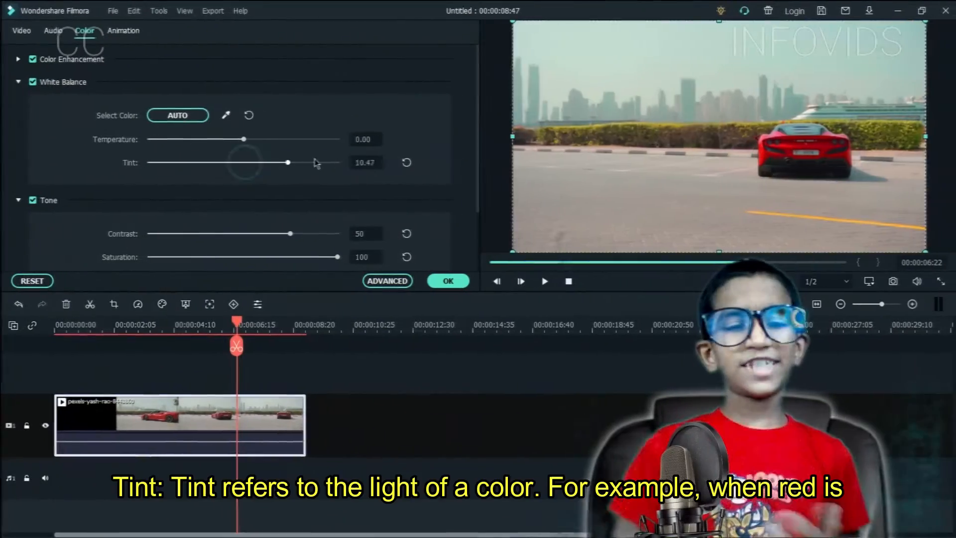
- Try raising the car clip's white balance tint to its maximum
drag(288, 160, 344, 139)
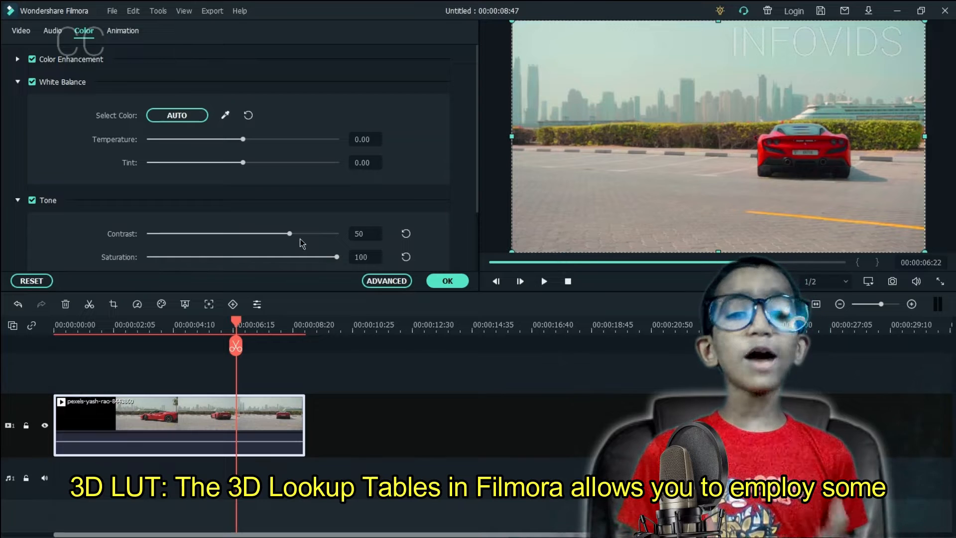
- Expand the 3D LUT settings and try the Game of Thrones look on the car clip
scroll(59, 209, down, 2)
click(18, 237)
scroll(22, 244, down, 1)
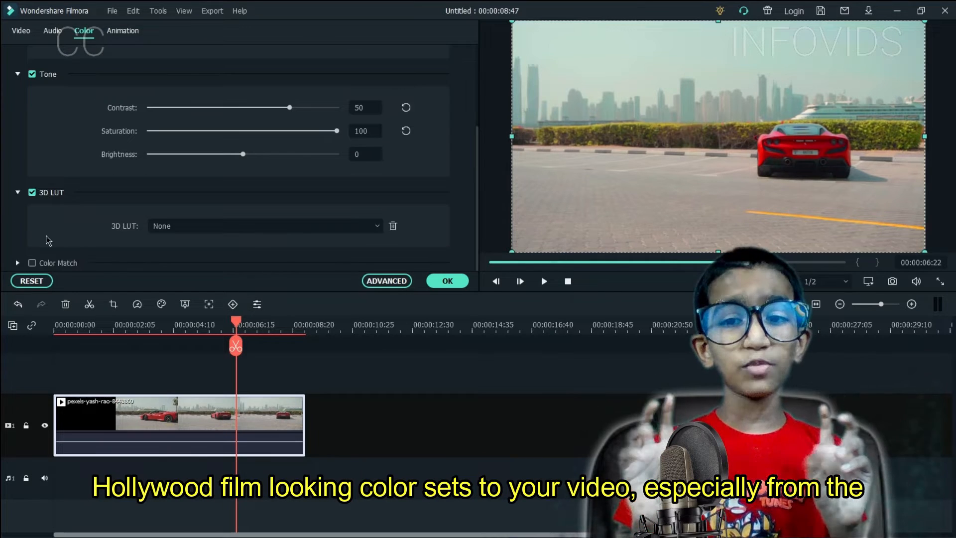
click(176, 235)
scroll(184, 319, down, 3)
scroll(184, 319, up, 3)
click(184, 349)
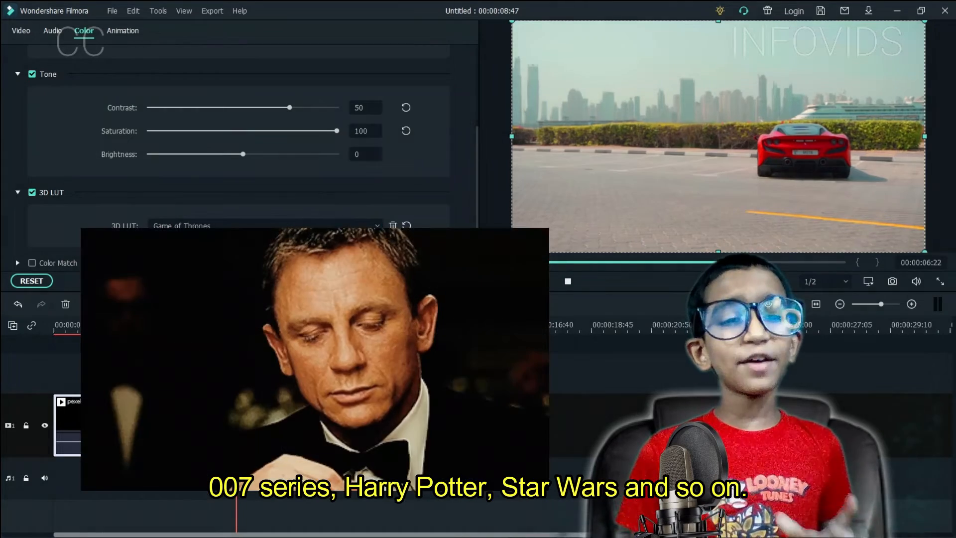
- Try several other 3D LUTs on the car clip in turn, including Batman, Cool Film and Mission Impossible
click(185, 295)
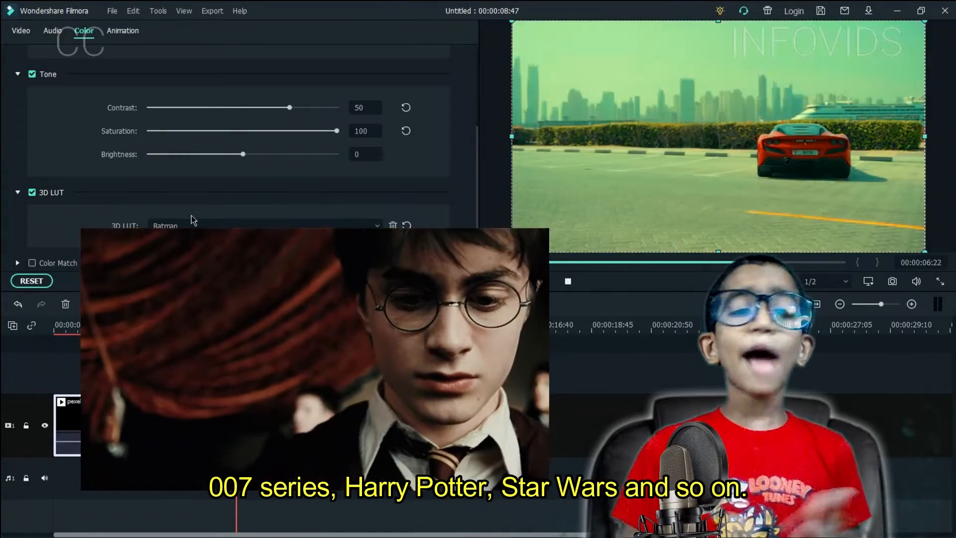
click(188, 225)
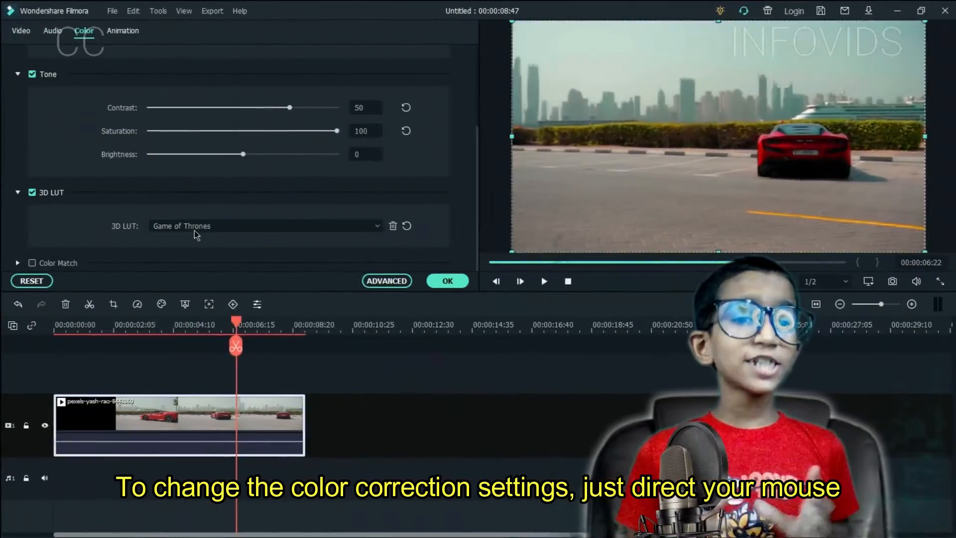
click(199, 230)
click(198, 317)
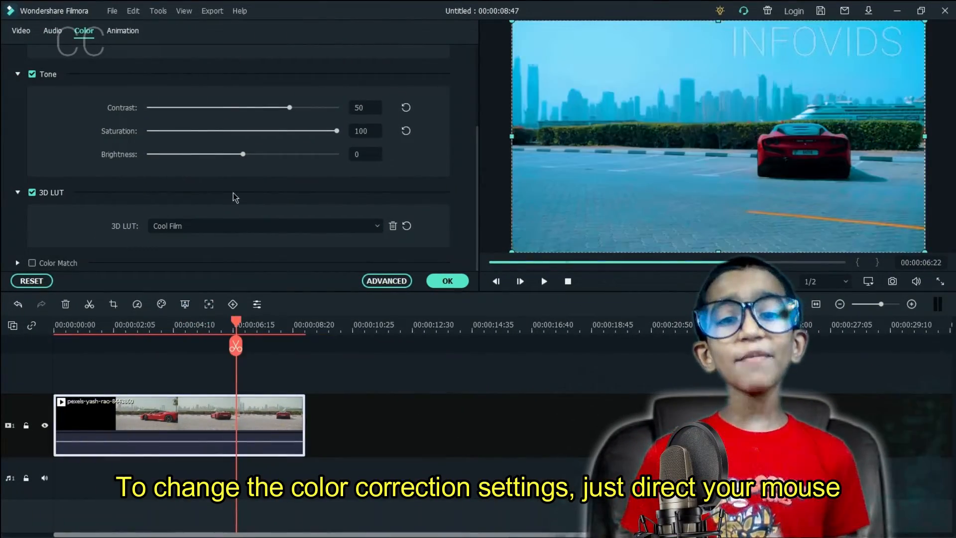
click(213, 228)
click(215, 319)
click(198, 229)
click(205, 281)
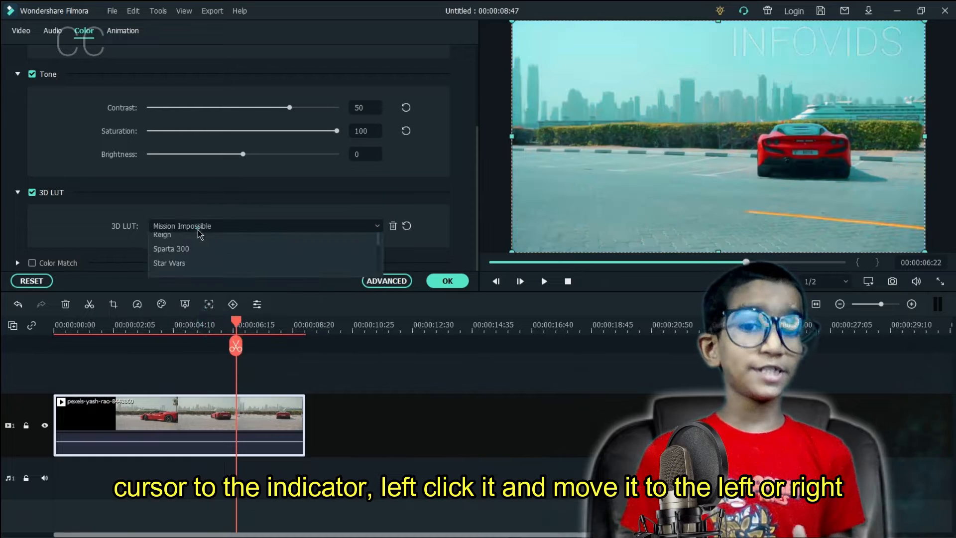
- Set the car clip's 3D LUT to Star Wars
click(193, 230)
click(204, 358)
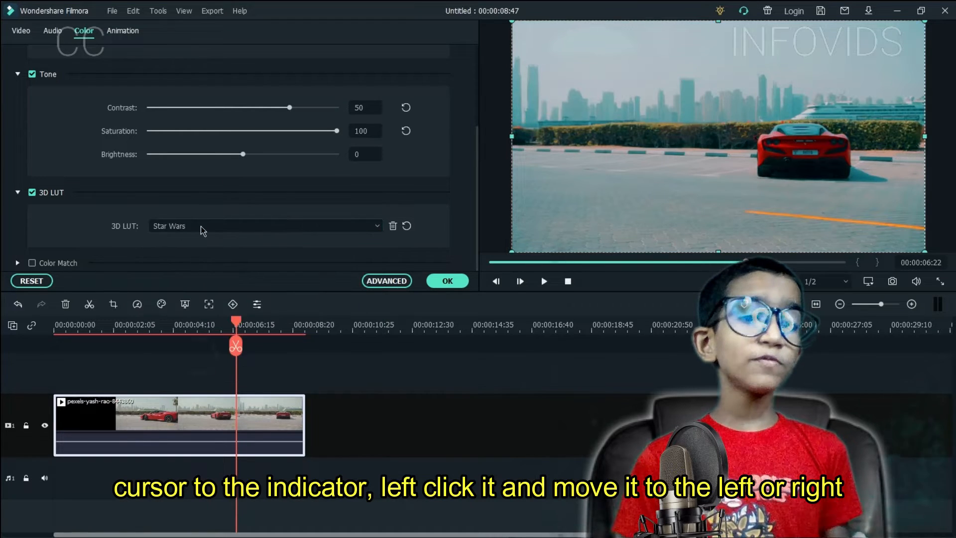
- Try the 007 Series 3D LUT on the car clip, and set the LUT back to None
click(199, 226)
scroll(202, 298, up, 3)
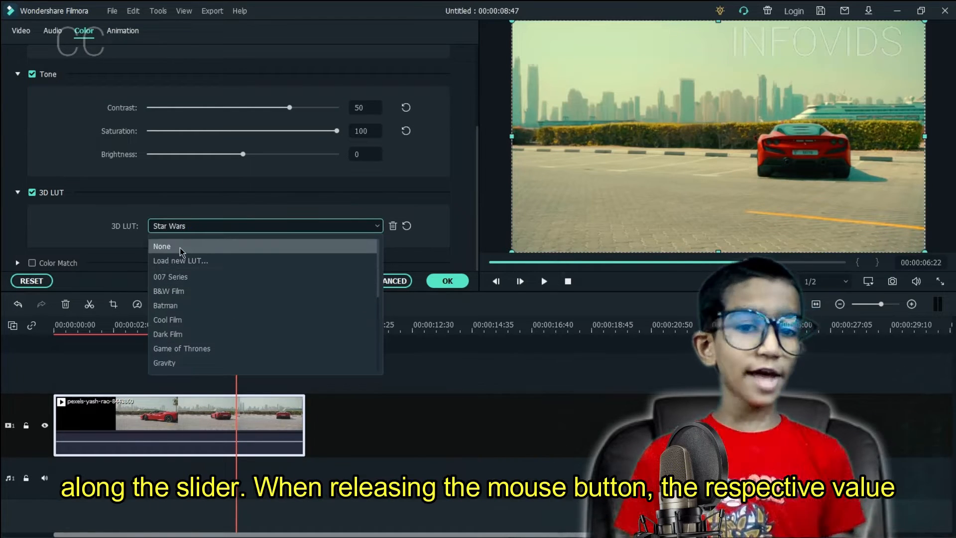
click(181, 274)
click(188, 224)
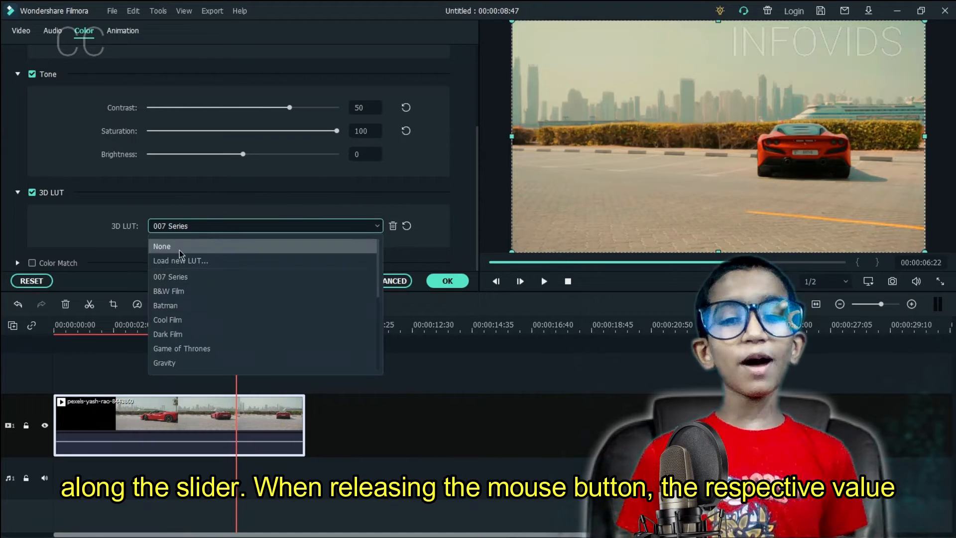
click(179, 246)
click(368, 398)
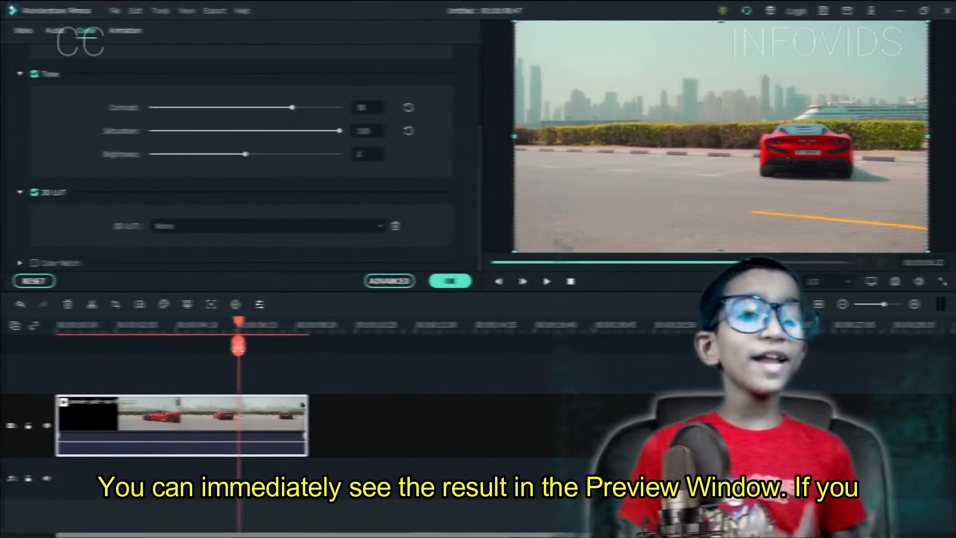
- Try the car clip with saturation at -29, and return its 3D LUT to None and saturation to 100
drag(275, 131, 324, 132)
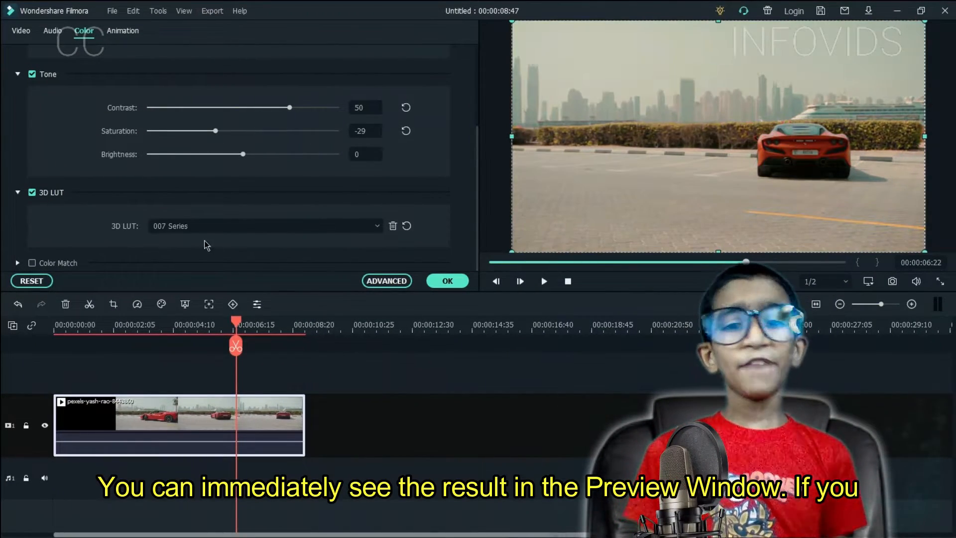
click(204, 227)
click(186, 250)
click(256, 406)
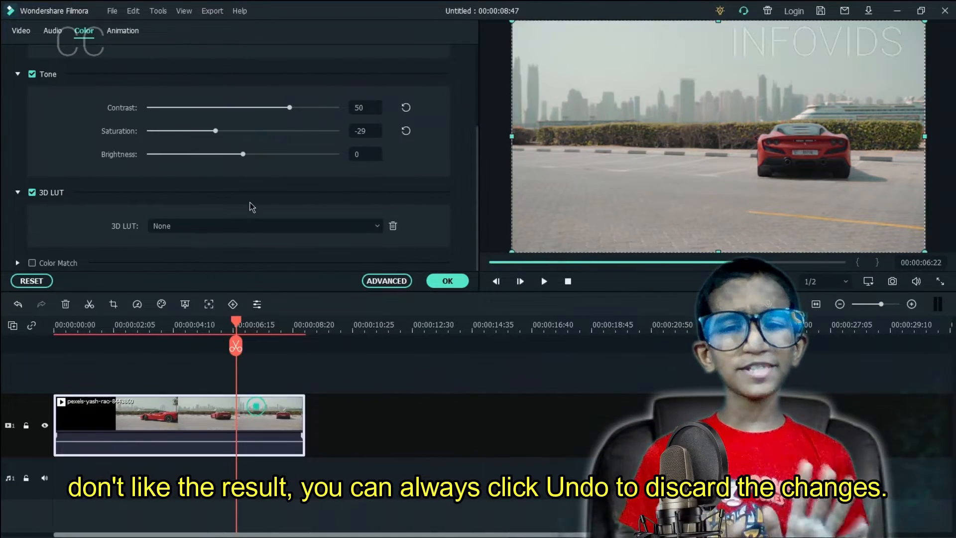
drag(318, 123, 339, 131)
- Try resetting all of the car clip's color settings, undo the reset and deselect the clip
click(26, 280)
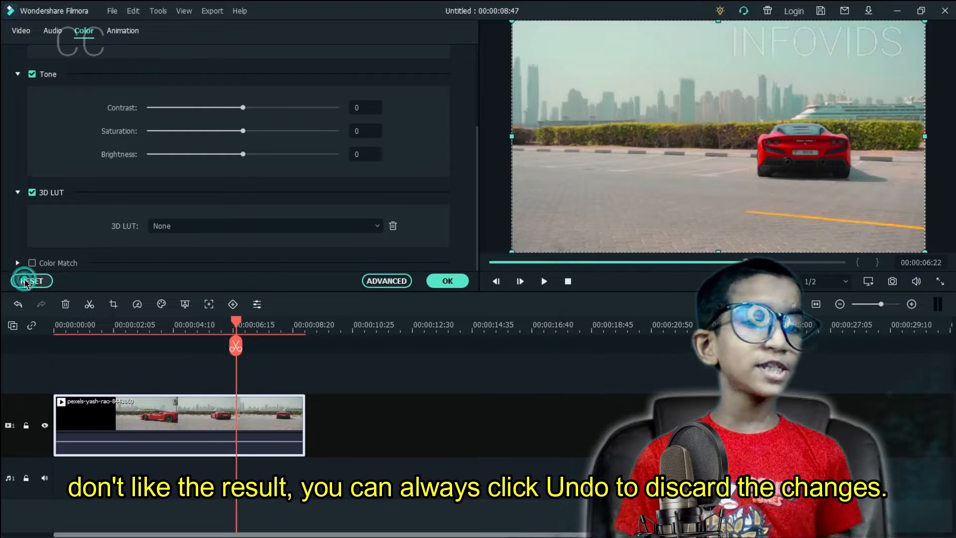
key(ctrl+z)
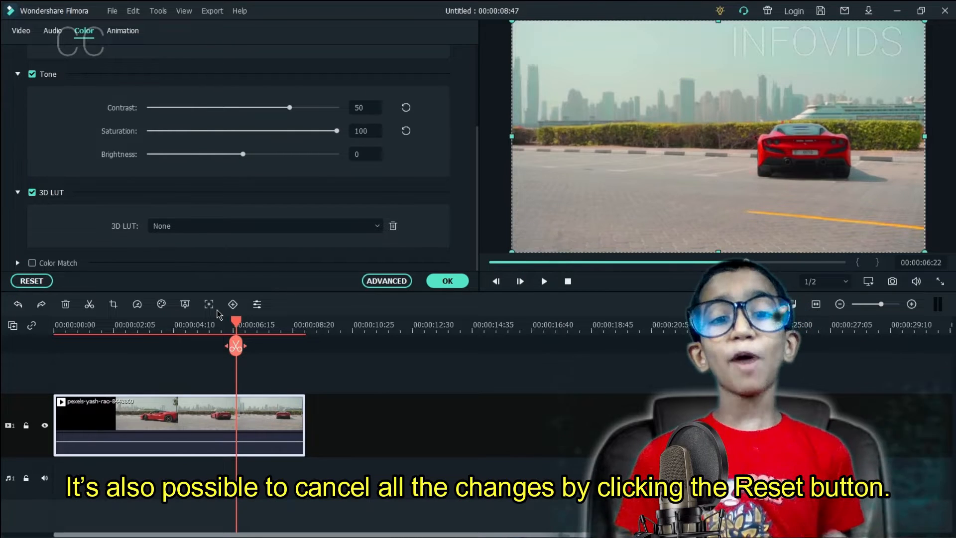
click(378, 395)
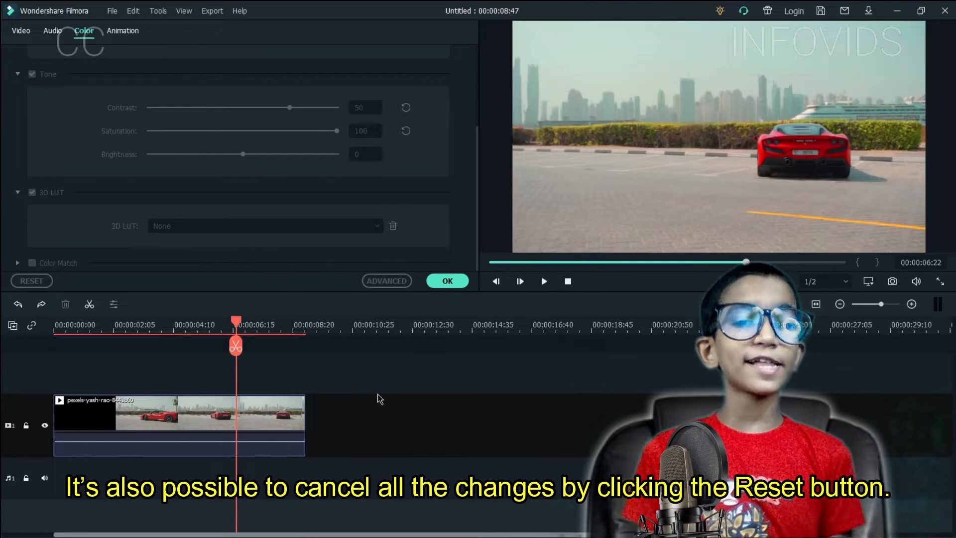
- Open advanced color correction for the car clip and try the Vignette 9 and Vignette 7 presets
click(285, 416)
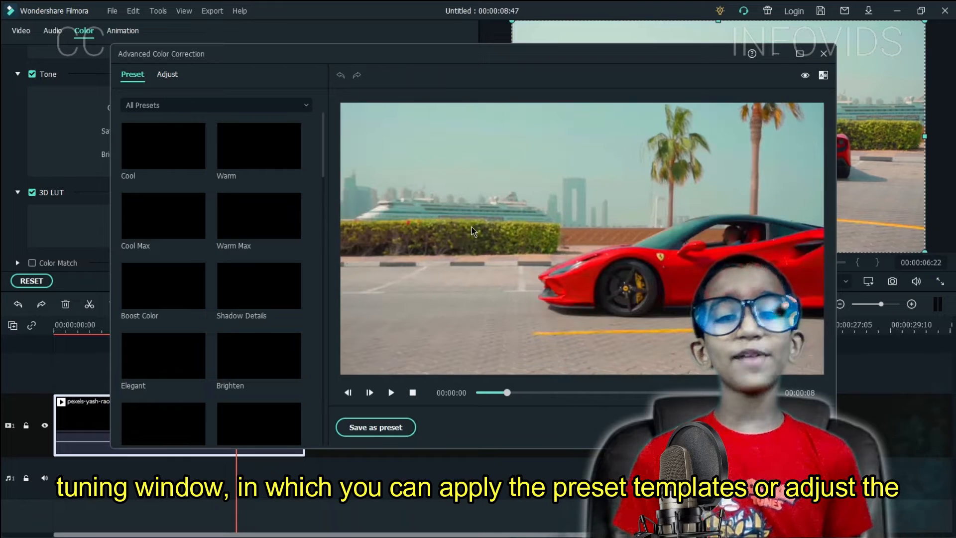
scroll(228, 300, down, 5)
scroll(226, 296, up, 4)
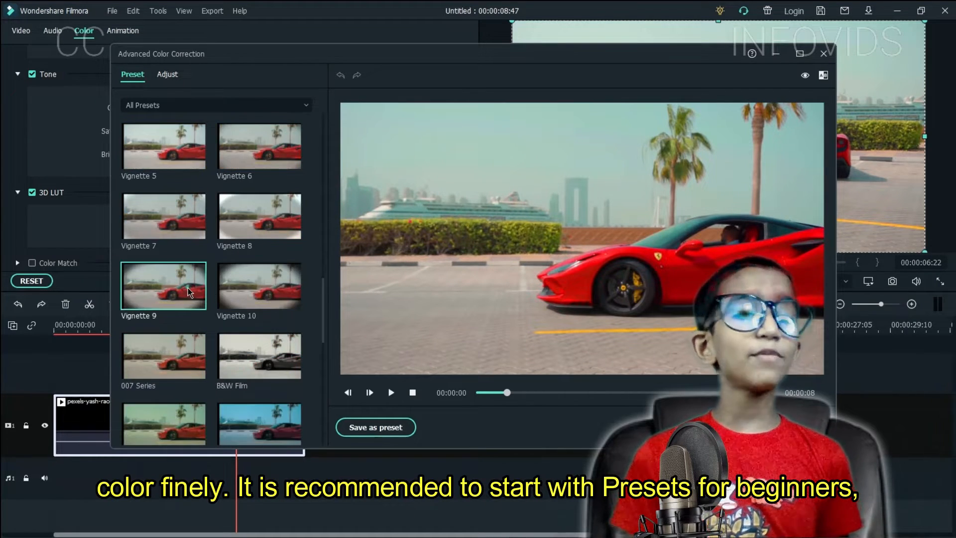
click(188, 289)
click(160, 230)
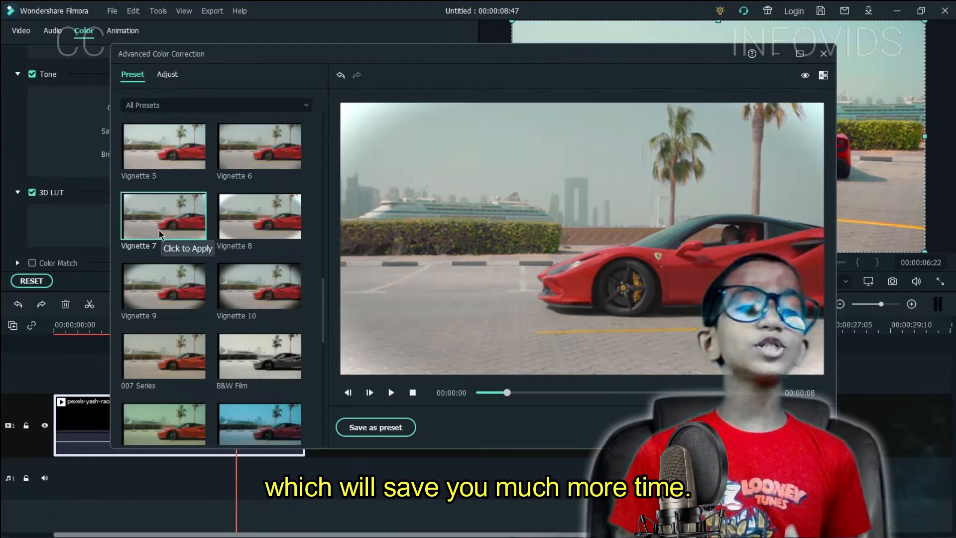
scroll(143, 305, up, 4)
- Set the HSL hue of the car clip's red range to -70 and adjust that range's saturation
scroll(143, 305, down, 5)
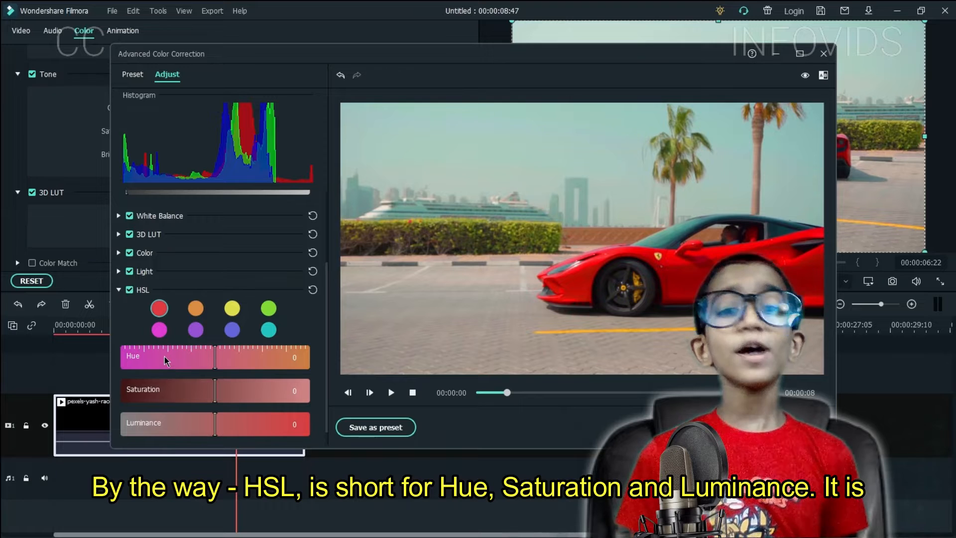
scroll(165, 357, down, 2)
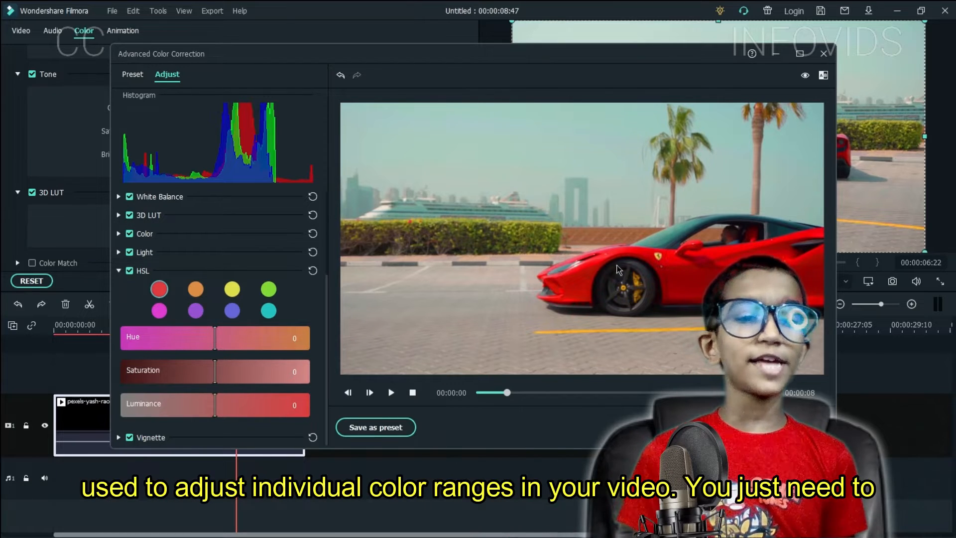
drag(189, 327, 151, 343)
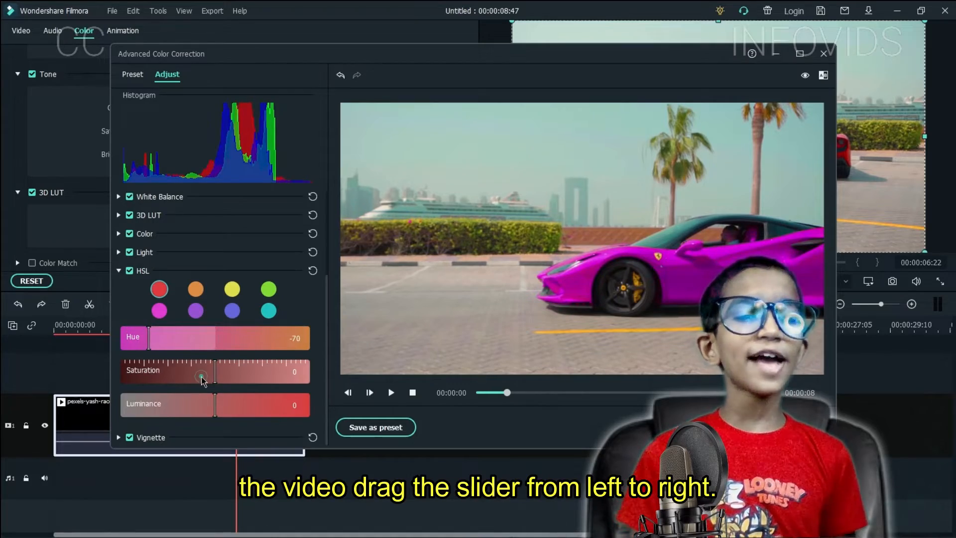
drag(202, 380, 210, 406)
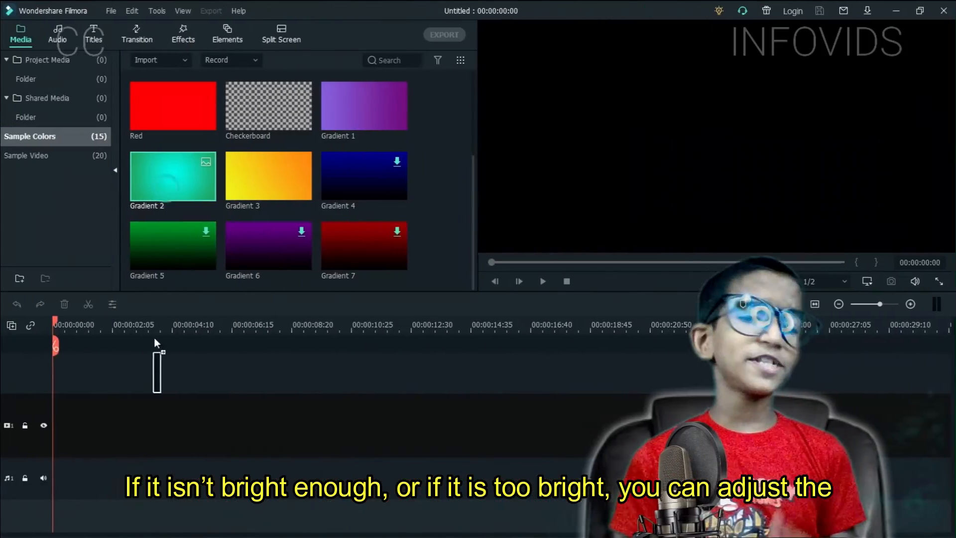
- Place the Gradient 2 sample color at the start of the timeline and add a Default Title on the track above
drag(155, 348, 249, 423)
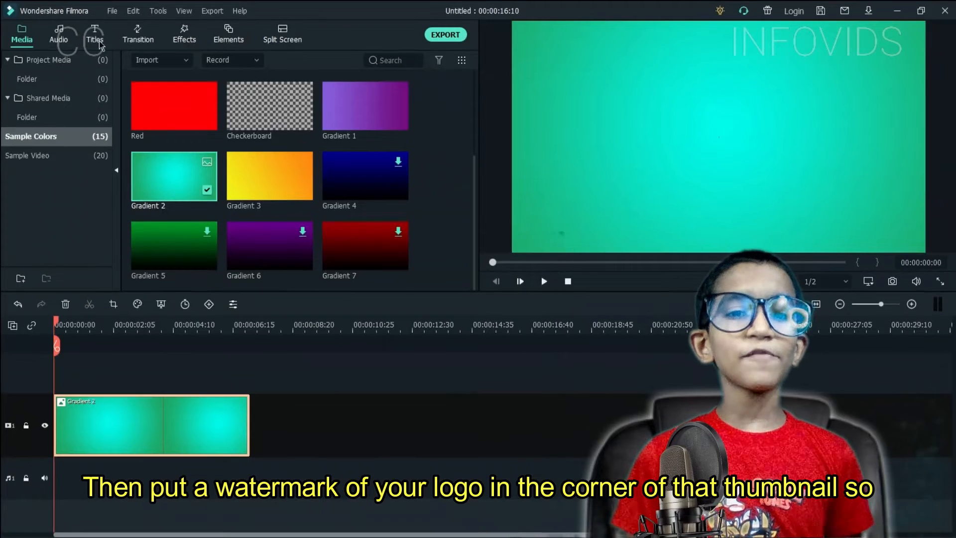
click(94, 38)
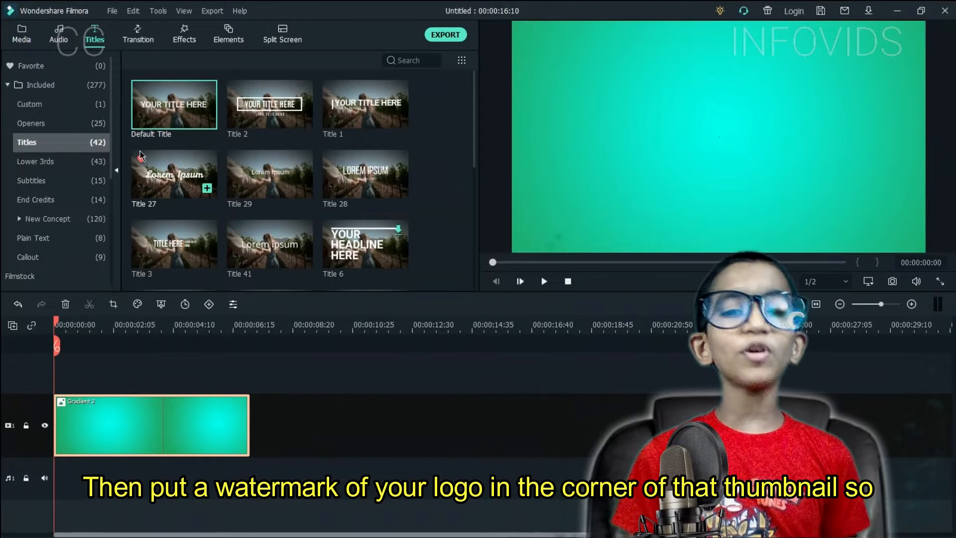
click(208, 118)
- Change the title's text to INFOVIDS and its font to Mark Pro Heavy
double_click(72, 388)
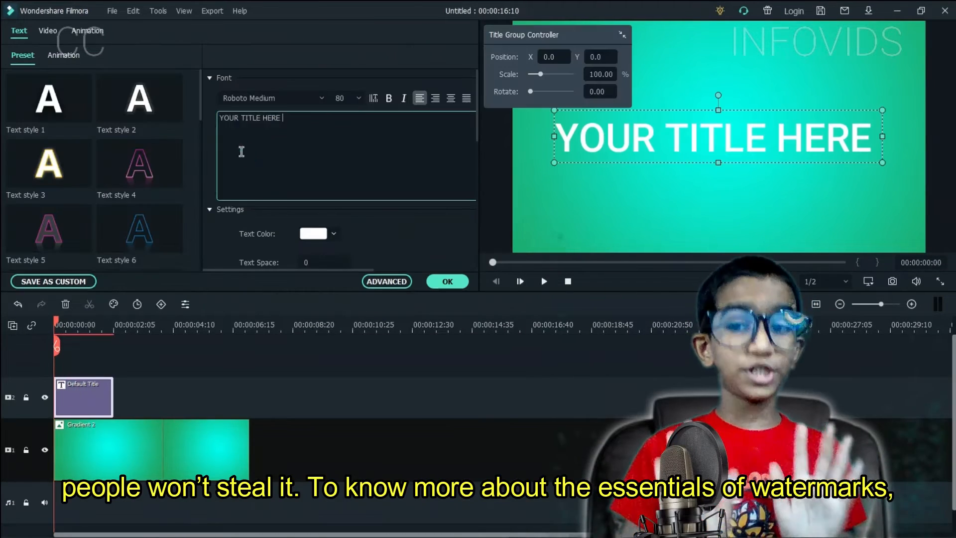
click(241, 151)
key(ctrl+a)
text(INFOVIDS)
click(286, 97)
text(Mark Pro Heavy)
key(Return)
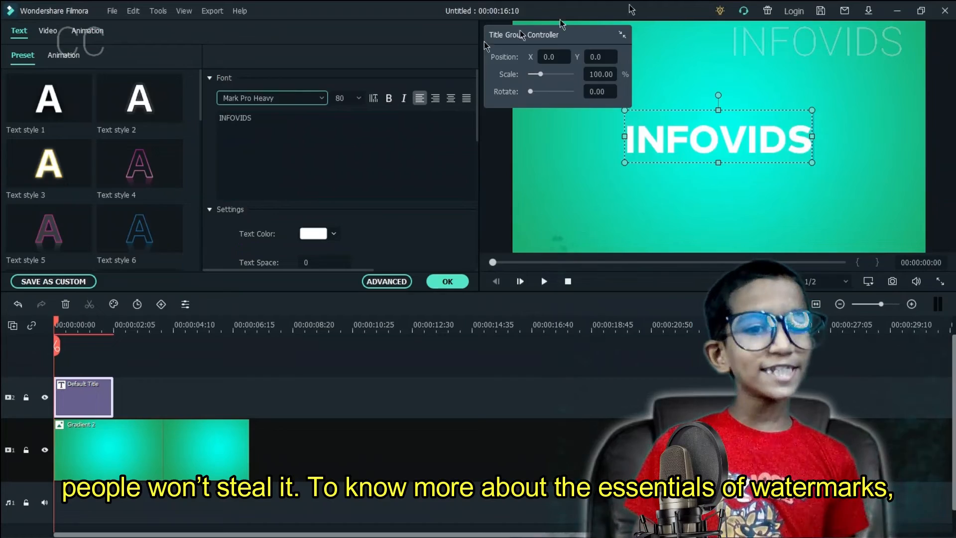
- Collapse the title group controller, then shrink the INFOVIDS title and place it in the frame's upper-left corner
click(622, 34)
drag(574, 35, 415, 29)
click(118, 397)
click(102, 408)
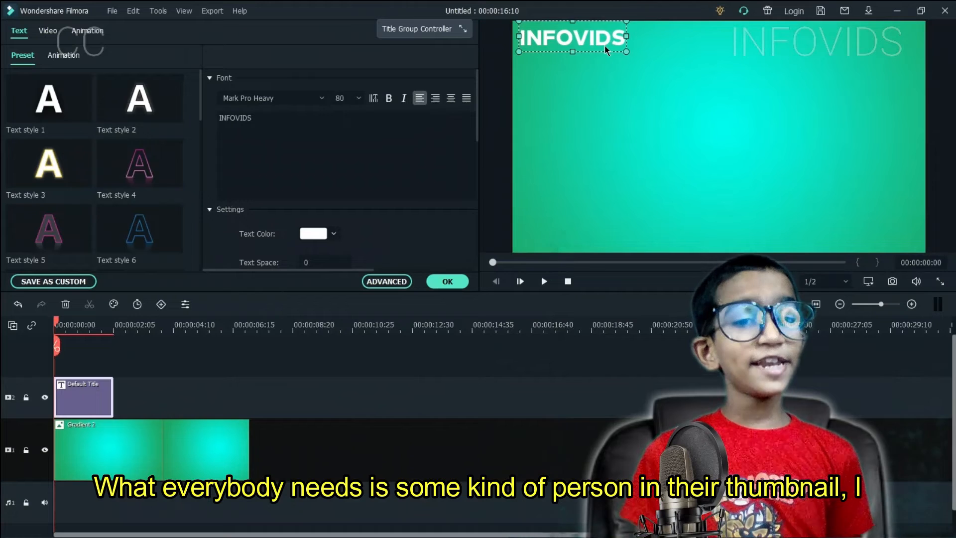
click(605, 45)
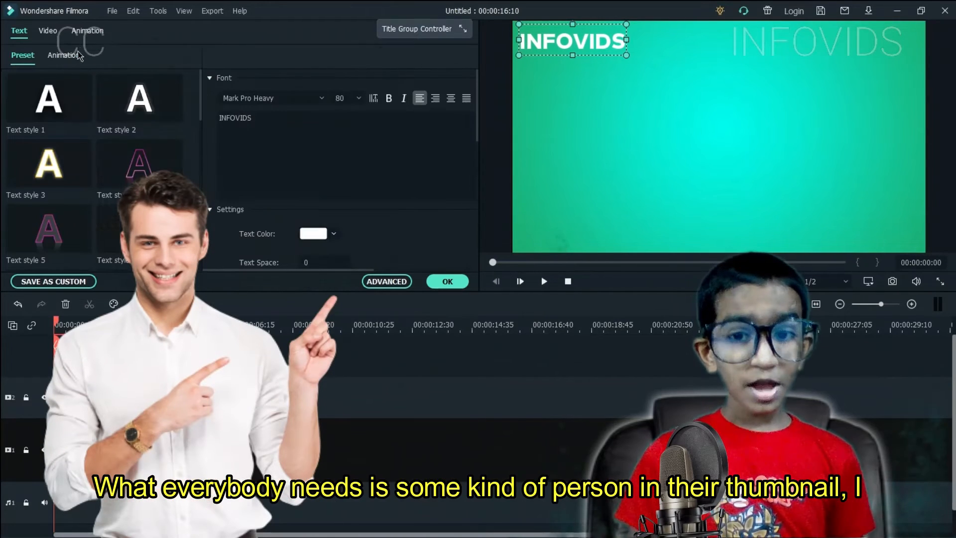
- Lower the opacity of the INFOVIDS title so it works as a translucent watermark
click(64, 54)
click(47, 31)
click(22, 87)
drag(215, 143, 254, 144)
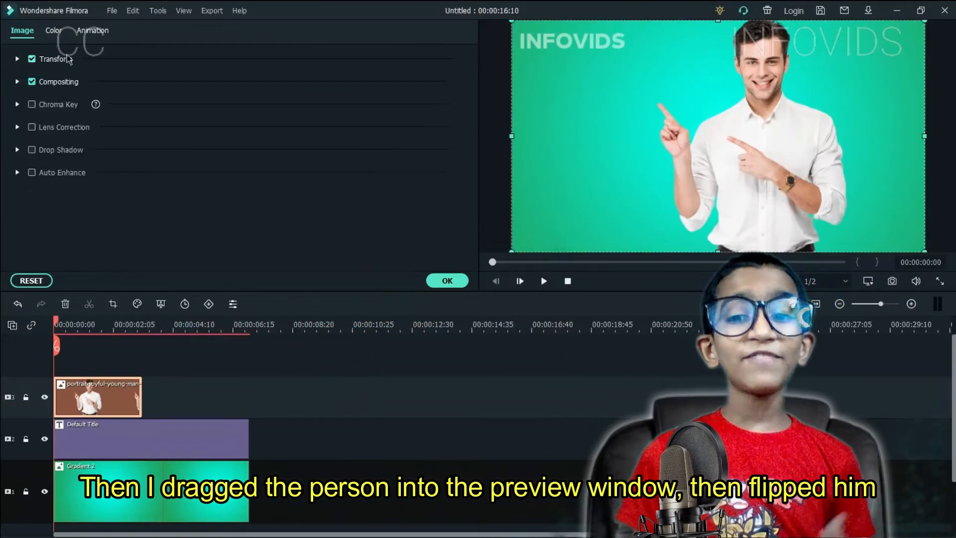
- Flip the man's portrait horizontally and move it toward the left half of the frame
click(69, 59)
click(153, 115)
drag(681, 120, 646, 144)
- Resize, rotate and reposition the man's portrait in the lower-left half of the frame, and deselect it
drag(890, 44, 813, 87)
drag(644, 174, 671, 152)
drag(671, 49, 657, 50)
drag(828, 49, 869, 10)
drag(647, 149, 636, 155)
click(169, 397)
right_click(102, 397)
click(141, 186)
click(248, 80)
click(289, 388)
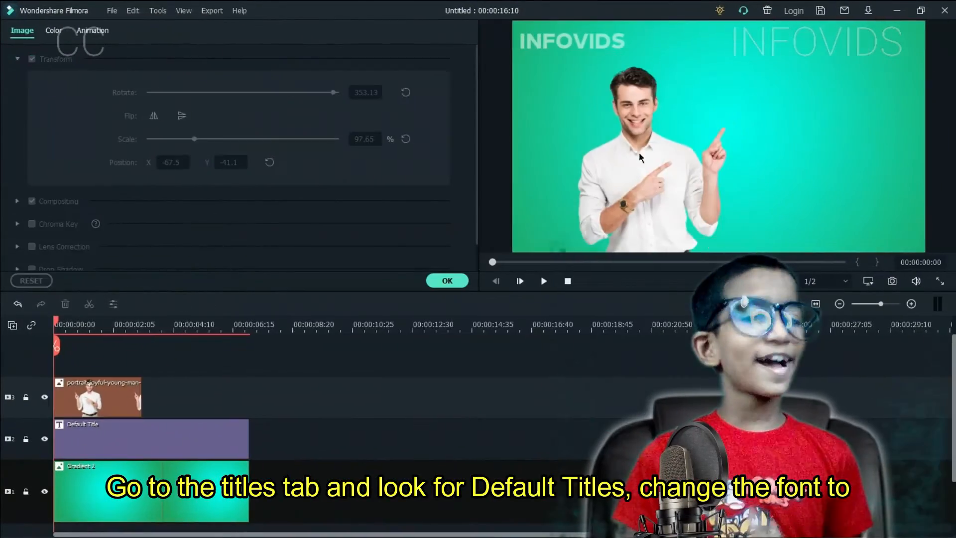
- Add another Default Title above the portrait and extend the portrait clip to the end of the gradient
drag(174, 105, 85, 356)
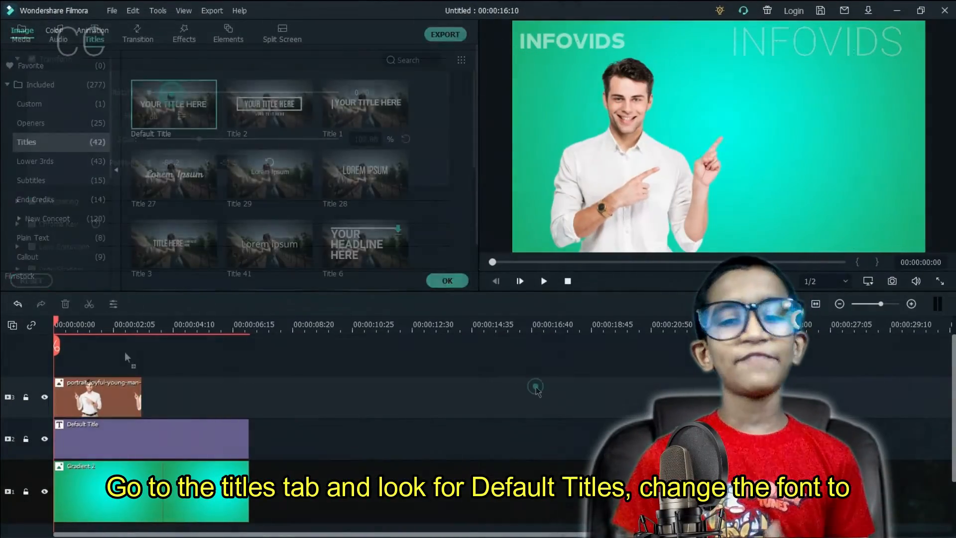
drag(141, 438, 248, 437)
- Change the new title's text to 3 COOL GREENSCREEN TIPS
double_click(83, 397)
click(291, 133)
key(ctrl+a)
text(TOP 3 GREENSCRE)
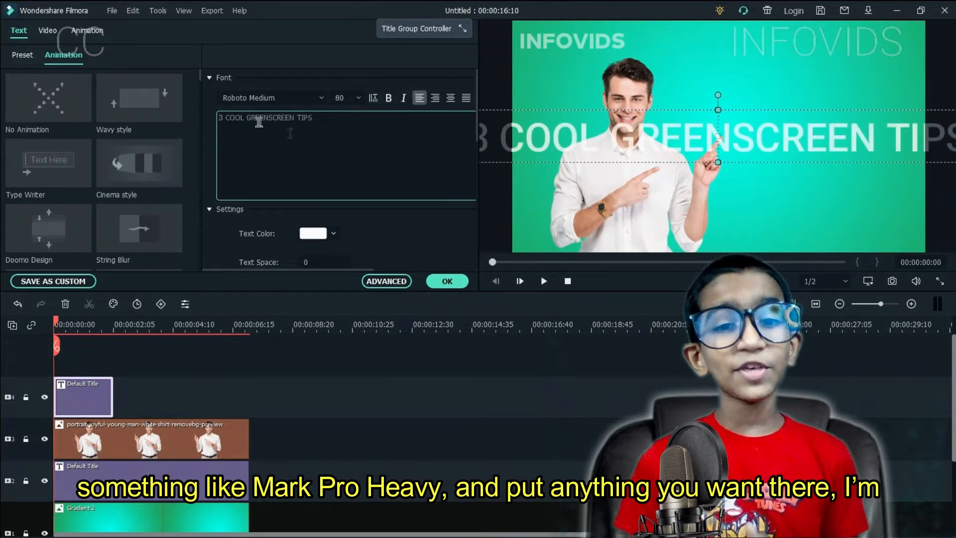
key(BackSpace)
text(3 COOL GREENSCREEN TIPS)
- Justify the greenscreen title's text and set its font to Mark Pro Heavy
click(450, 98)
click(466, 97)
click(297, 98)
click(222, 397)
- Resize and reposition the greenscreen title's text box, and increase its font size to 150
drag(909, 137, 779, 144)
drag(652, 187, 659, 157)
drag(779, 121, 649, 122)
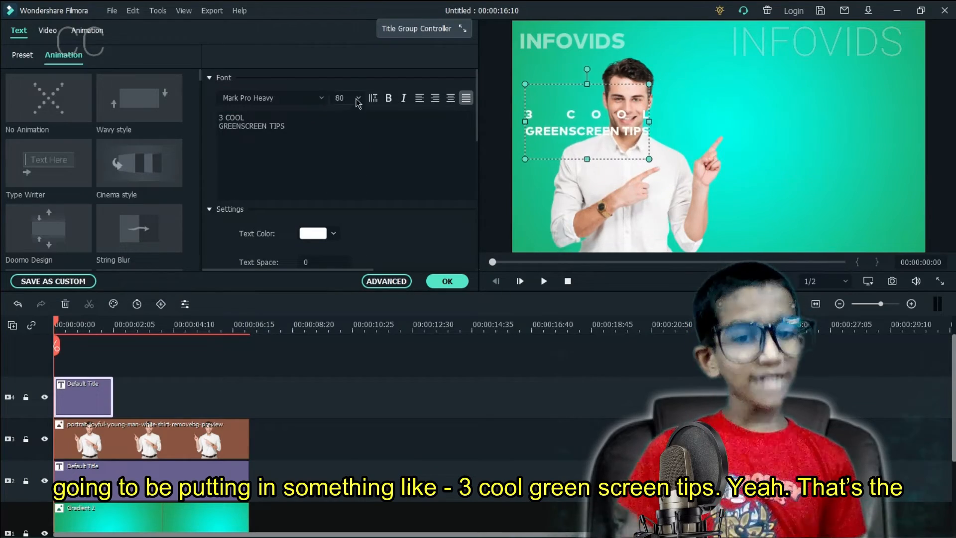
click(358, 98)
click(344, 199)
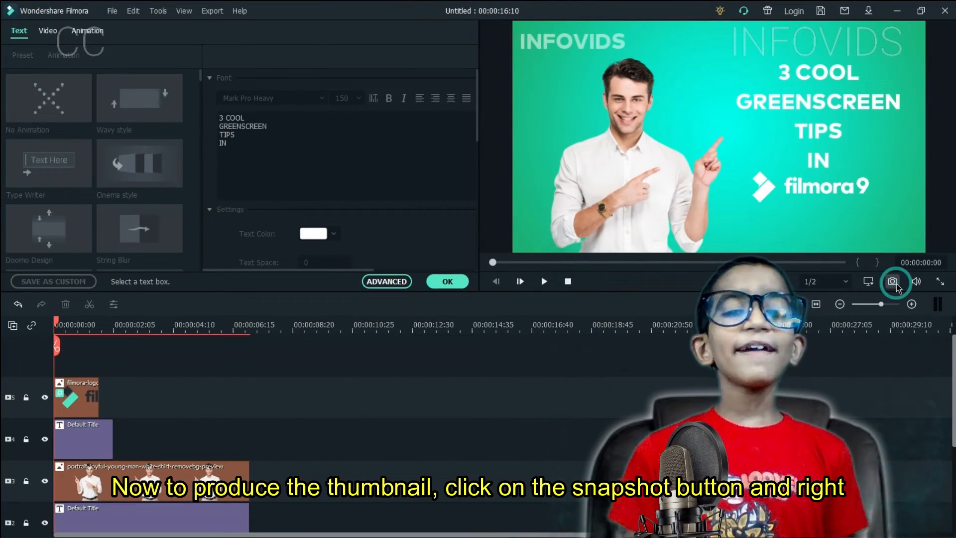
- Take a snapshot of the finished thumbnail, close the title editor and open the project's media library
click(896, 288)
click(448, 281)
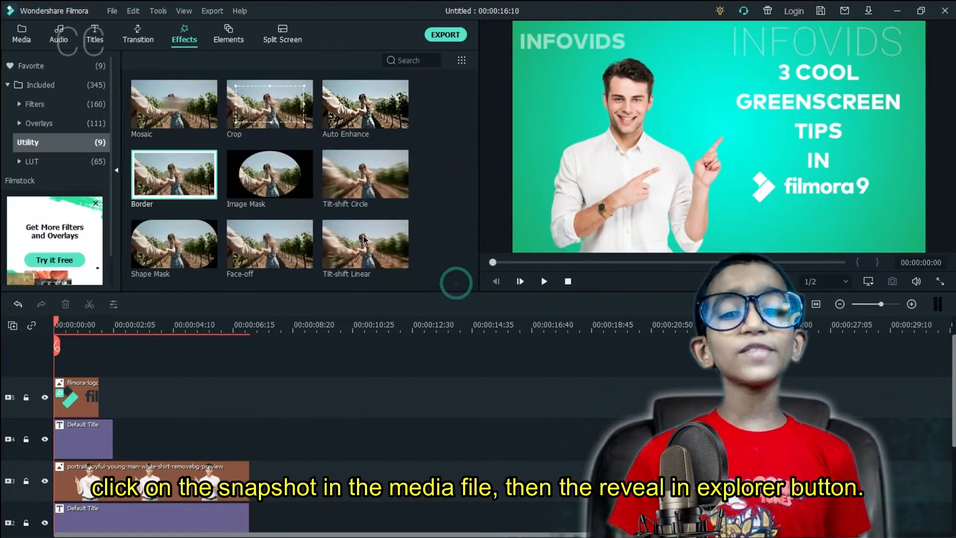
click(20, 40)
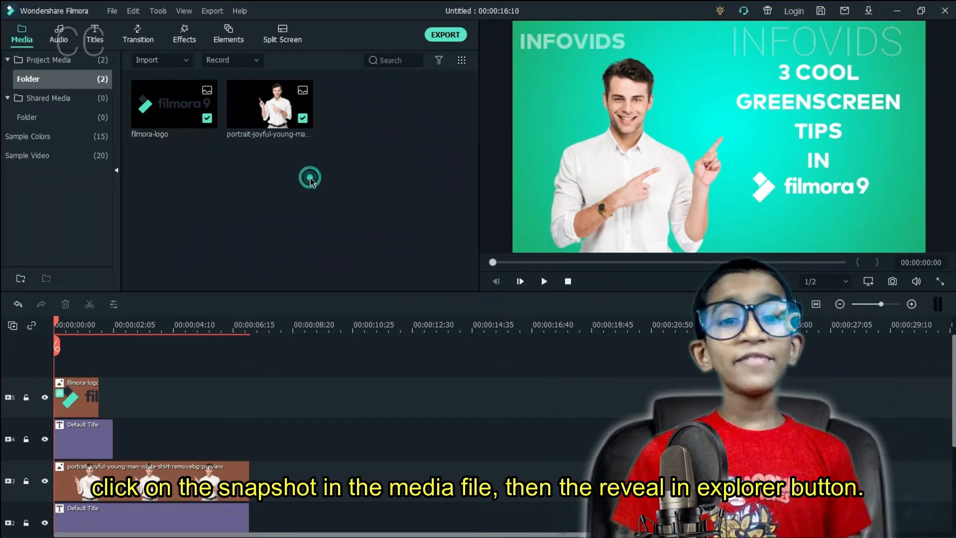